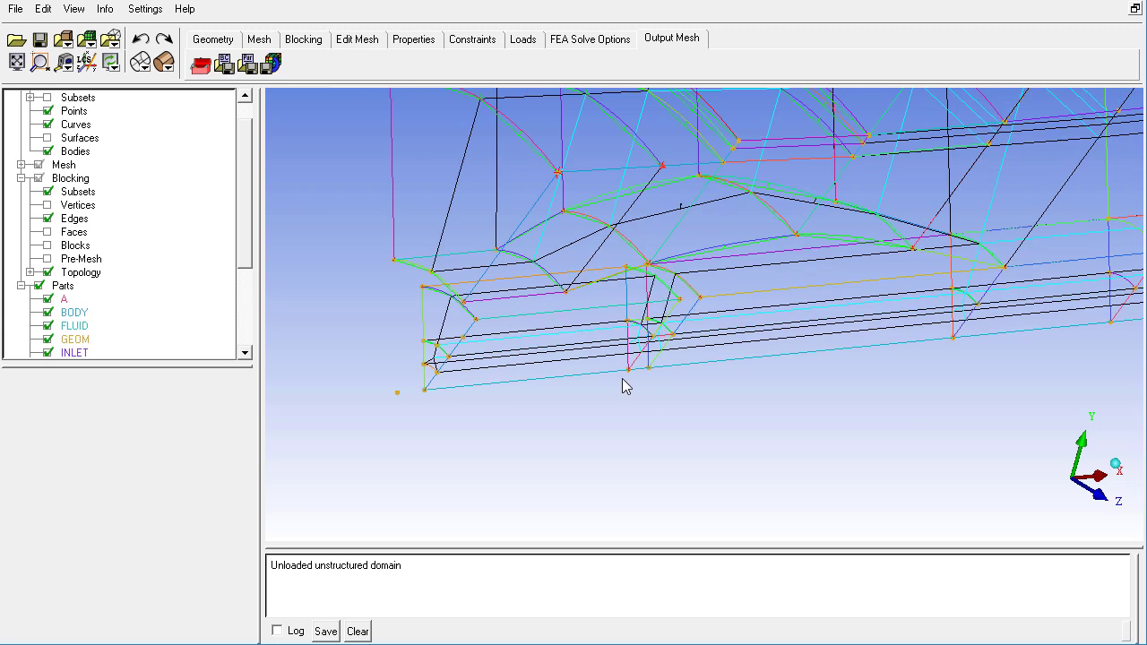
Inspect the blocking edges against the geometry near the inlet end, hiding the curves for comparison and displaying them again.
middle_drag(603, 330, 598, 333)
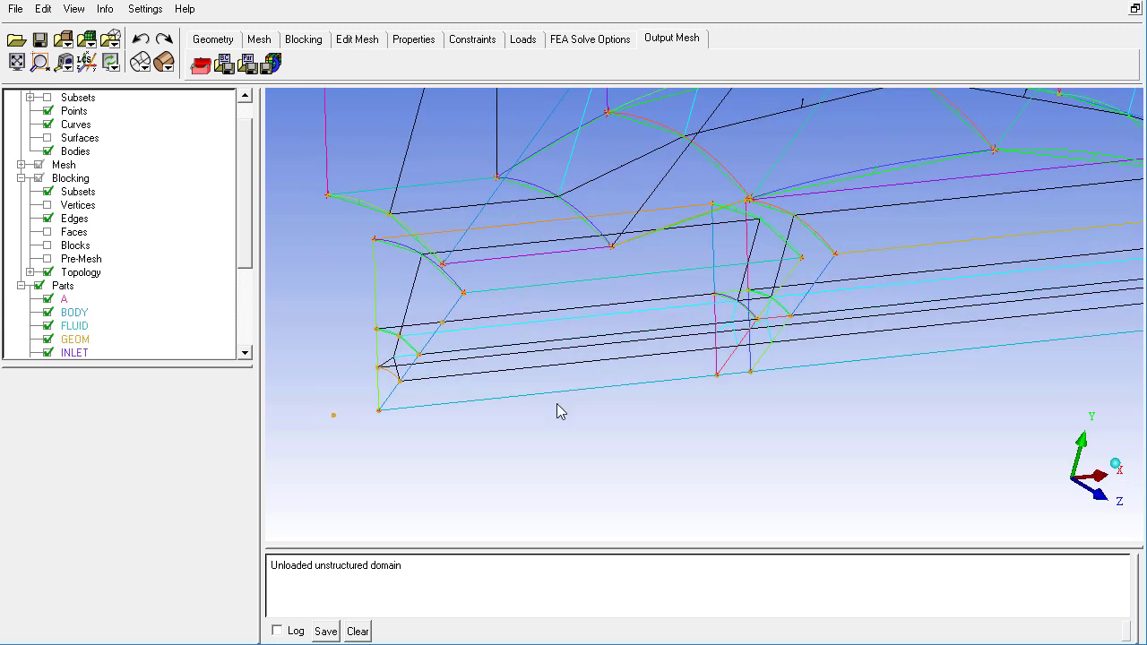
middle_drag(615, 409, 508, 356)
mouse_move(576, 347)
middle_down()
mouse_move(519, 356)
mouse_move(735, 328)
mouse_move(583, 353)
middle_up()
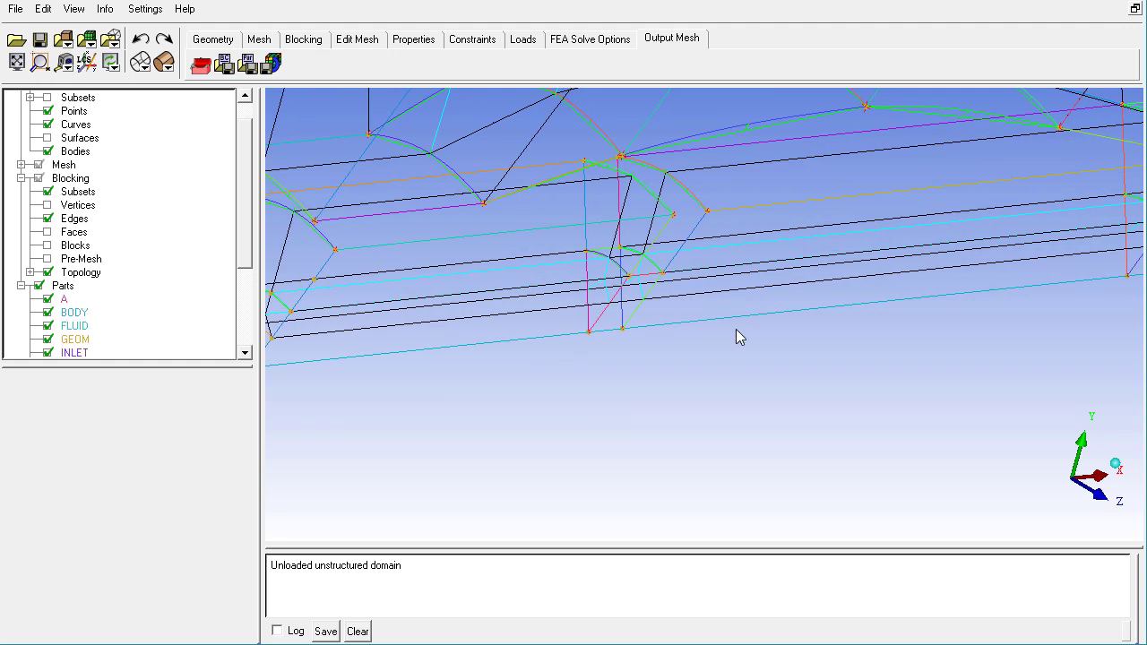
middle_drag(493, 349, 722, 378)
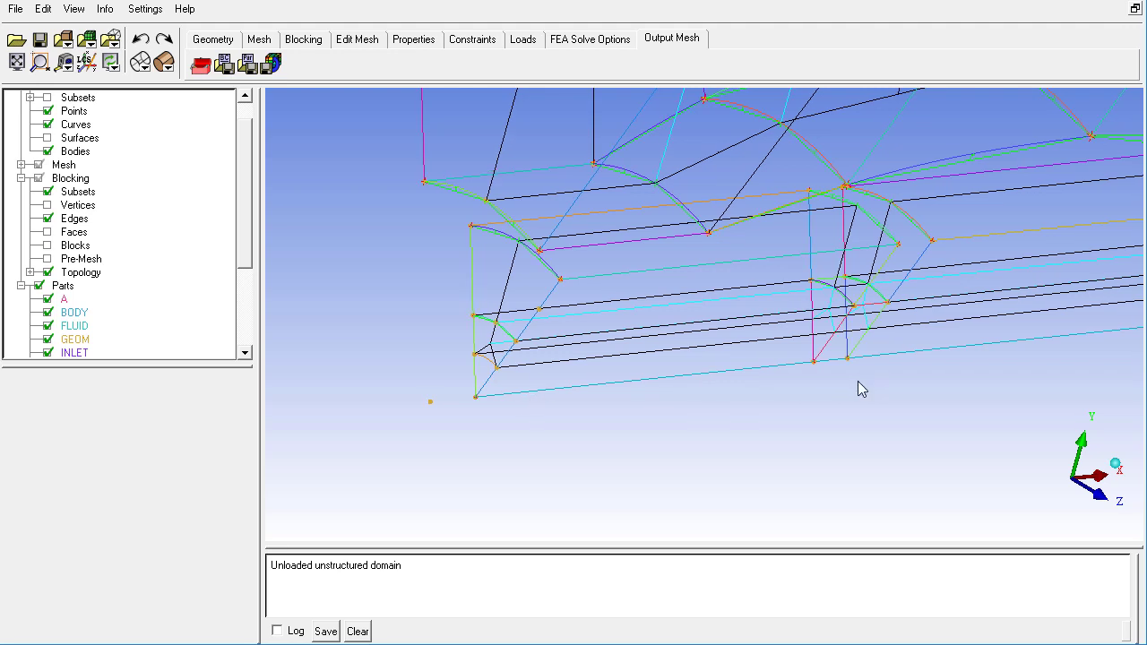
middle_drag(858, 381, 707, 402)
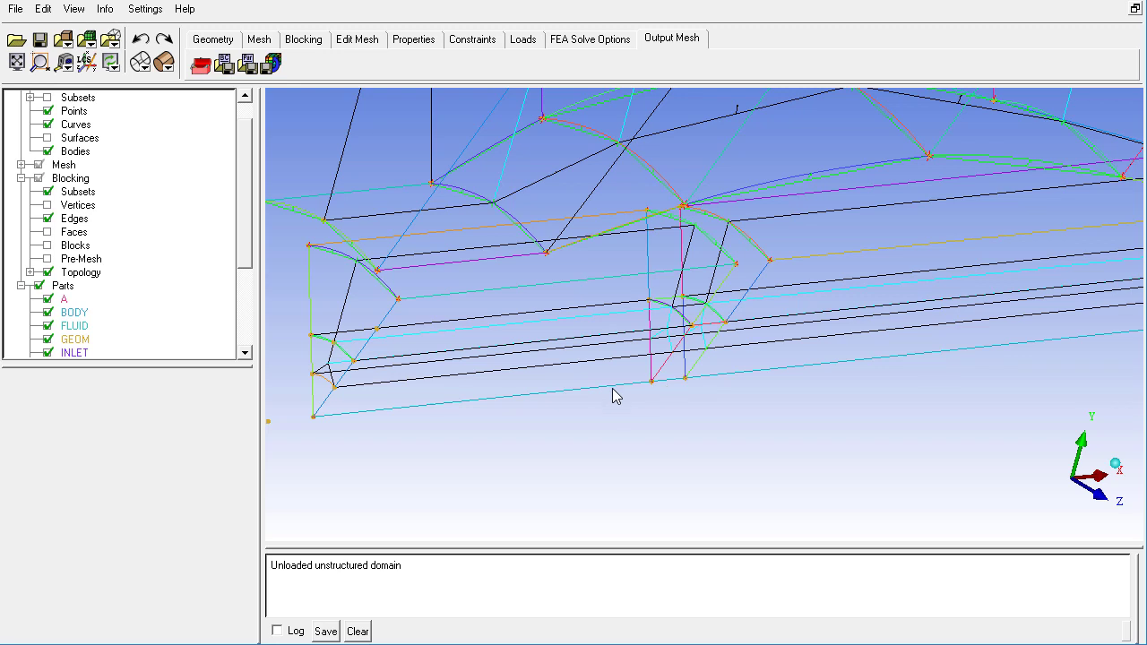
click(48, 124)
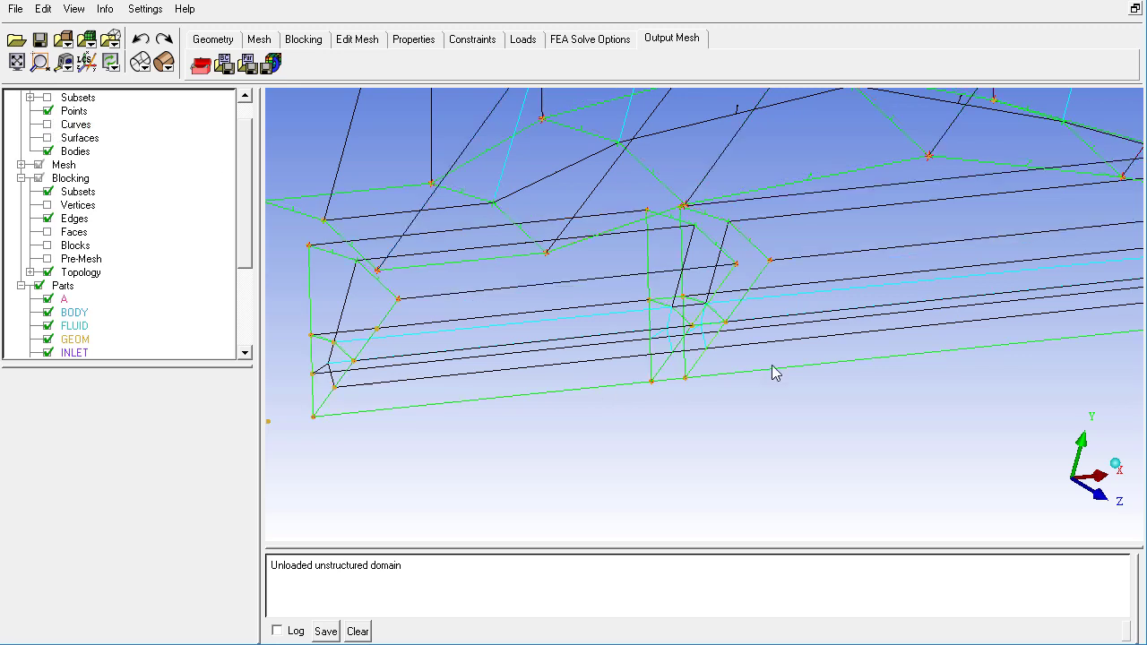
scroll(463, 389, up, 3)
scroll(504, 396, down, 5)
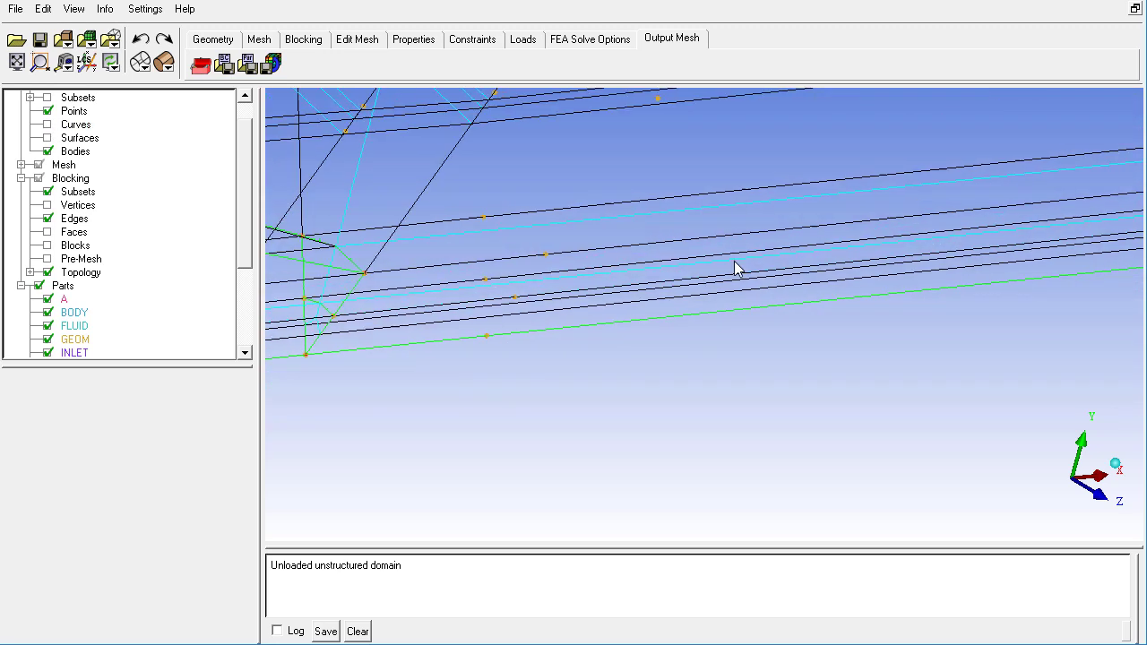
scroll(566, 264, down, 5)
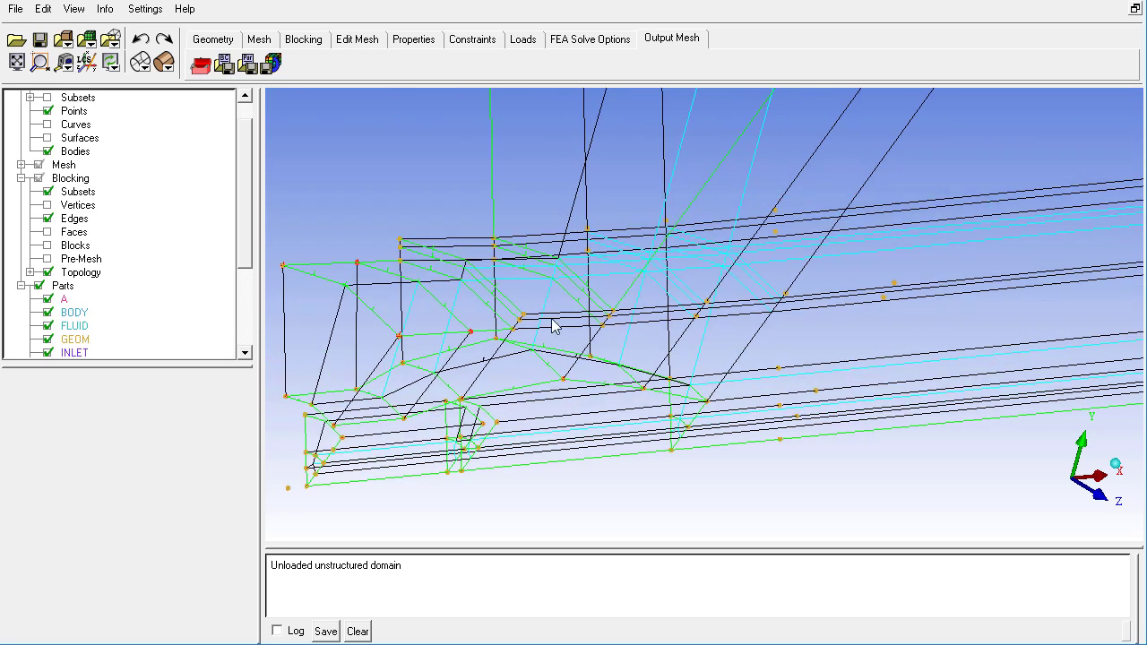
click(47, 123)
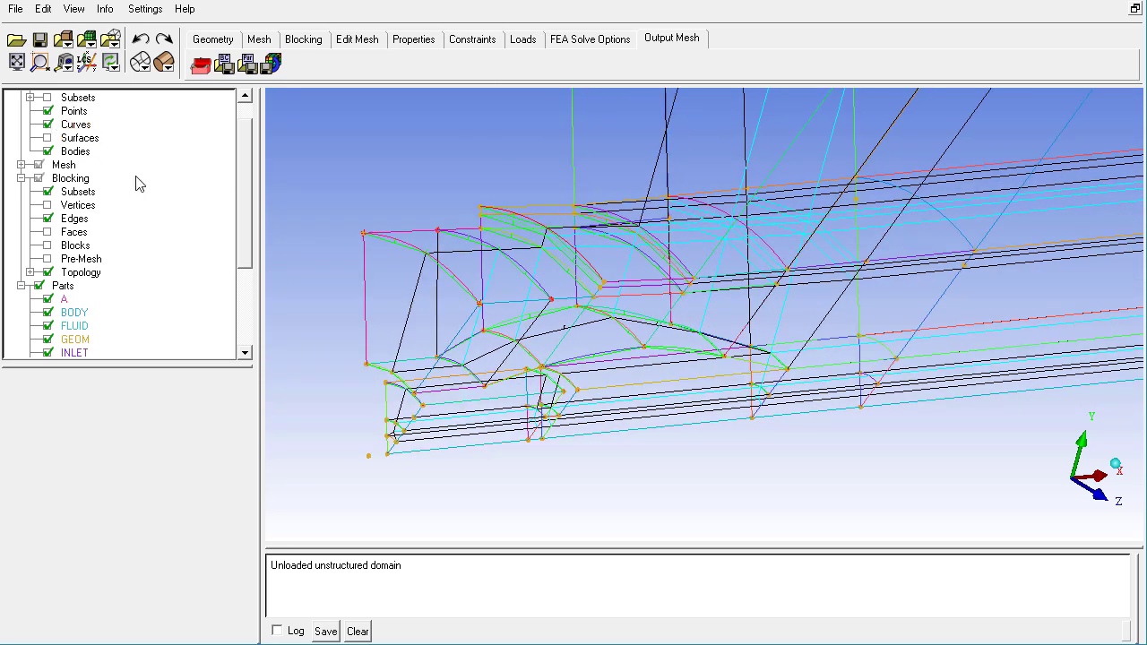
middle_drag(403, 240, 407, 261)
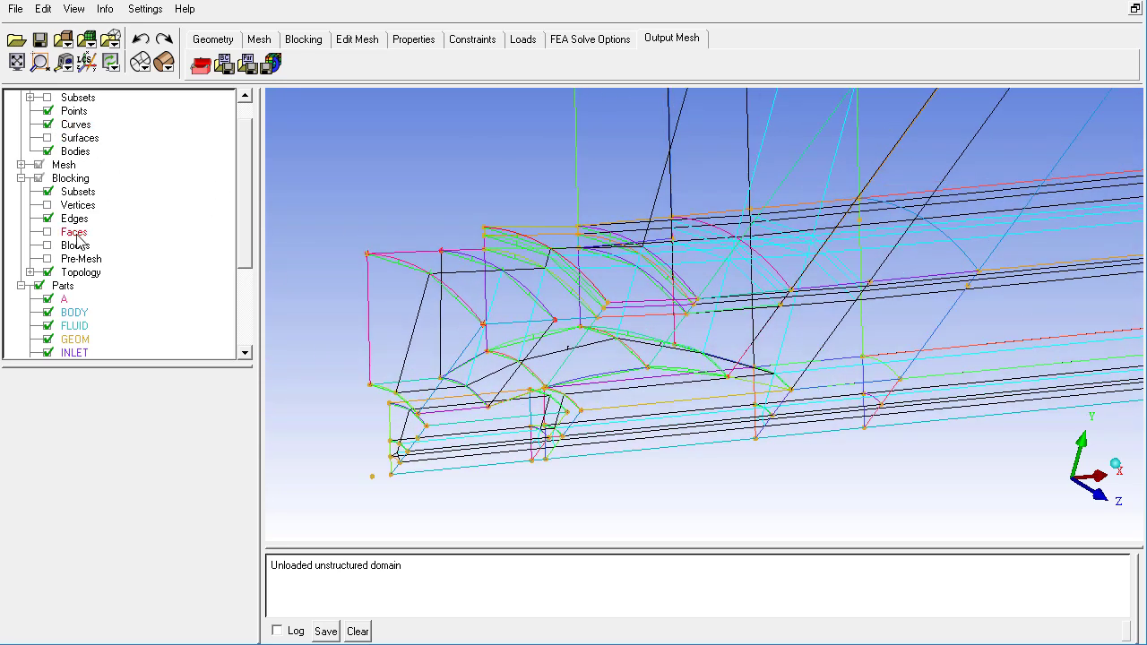
middle_drag(475, 249, 476, 259)
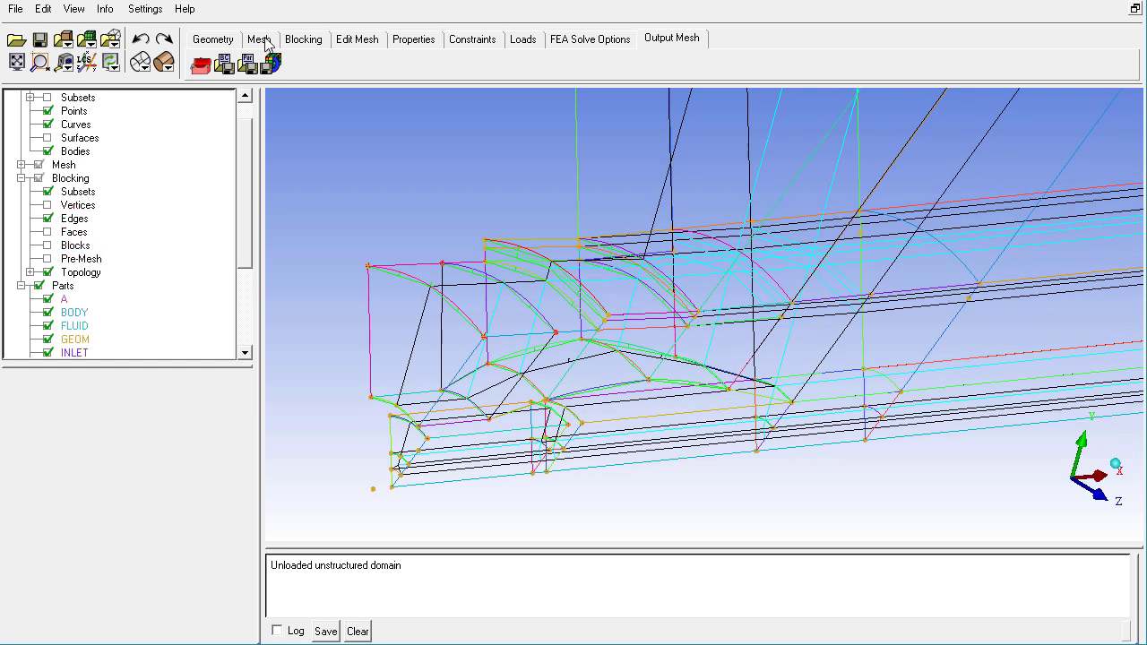
Review the mesh size parameters of all parts in Part Mesh Setup and dismiss the table without changes.
click(262, 40)
click(224, 63)
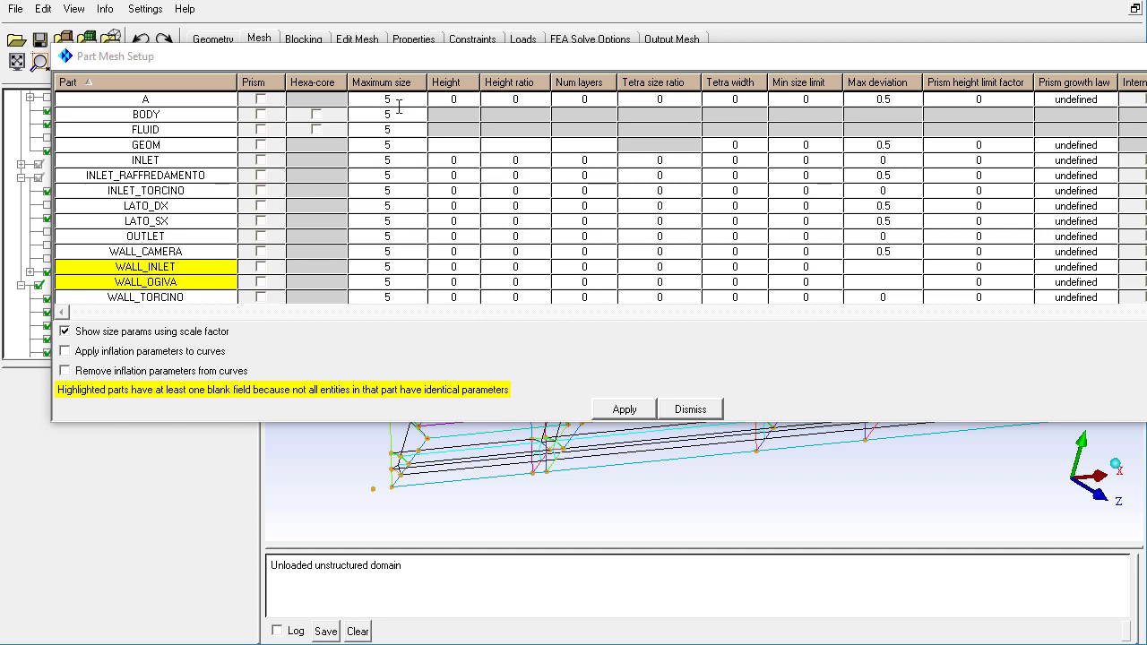
click(689, 412)
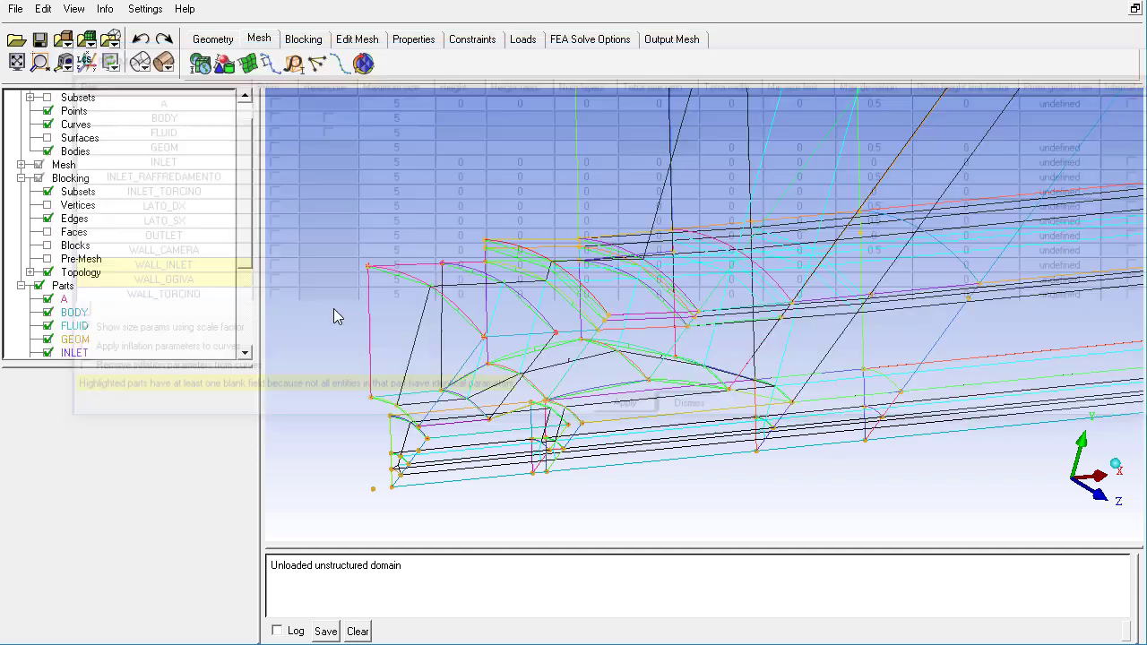
Bring up the Pre-Mesh Params size recalculation with the Update All method and display the pre-mesh on the blocking.
click(303, 40)
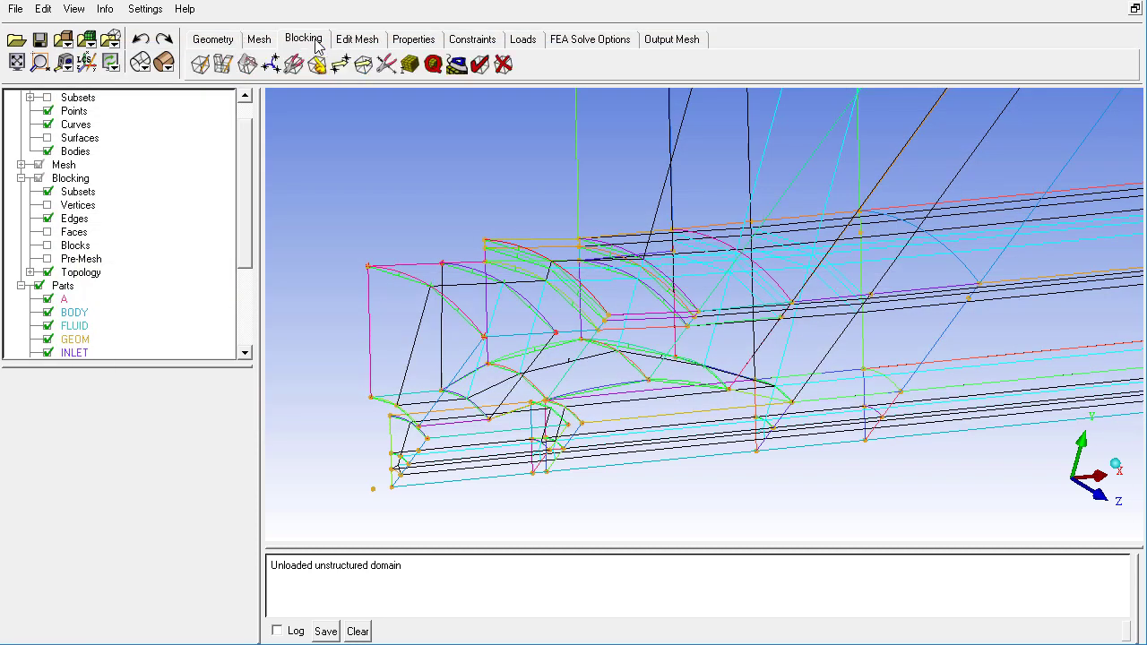
click(409, 64)
click(24, 440)
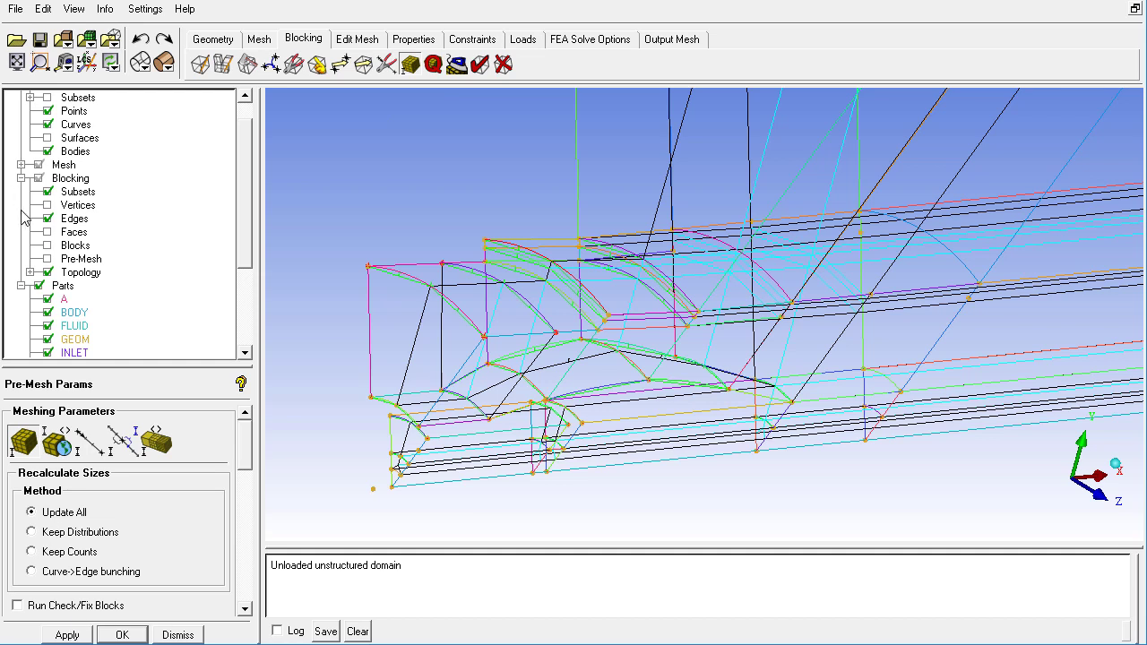
click(47, 259)
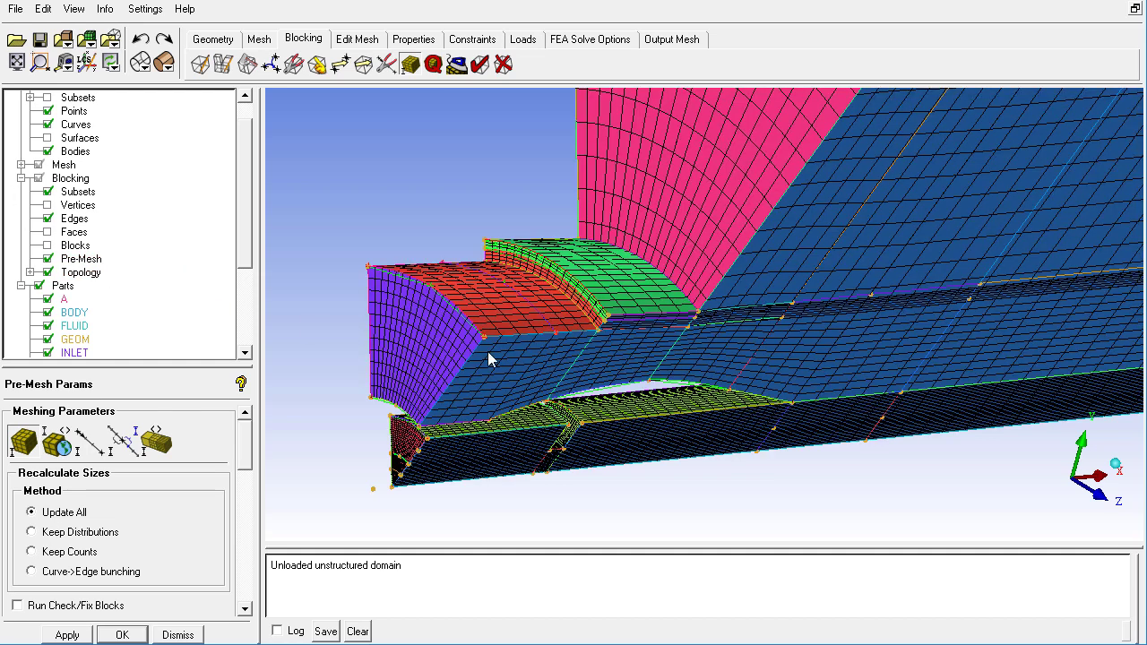
Examine the pre-mesh on the stepped walls near the inlet, along the curved opening and at the far end face.
scroll(487, 356, up, 8)
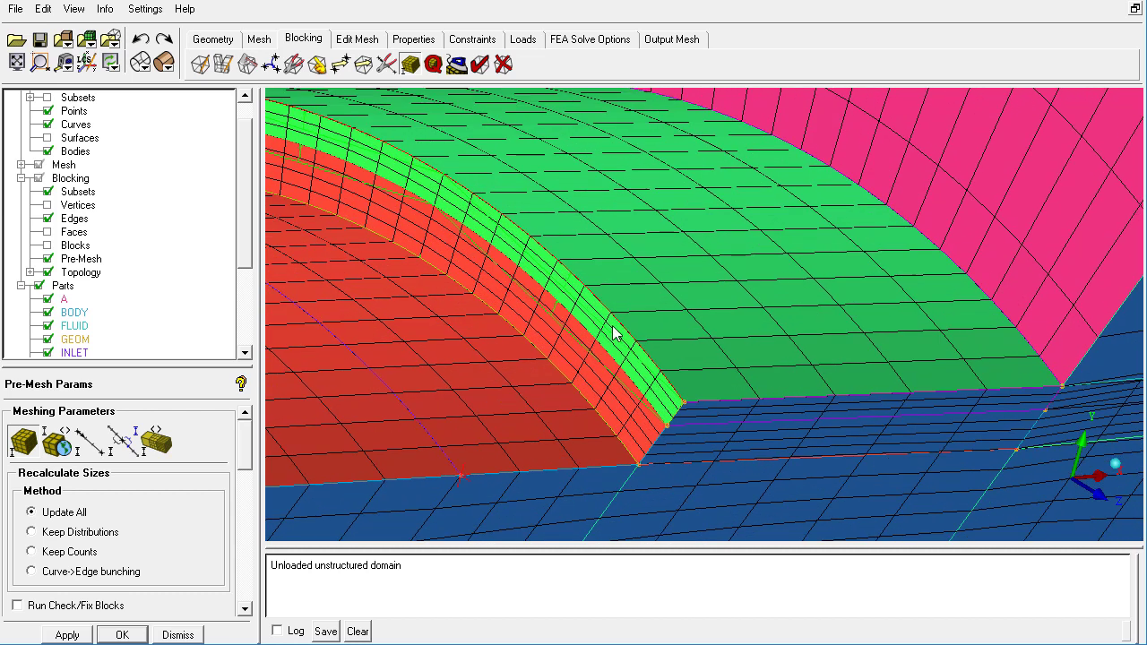
scroll(609, 385, up, 2)
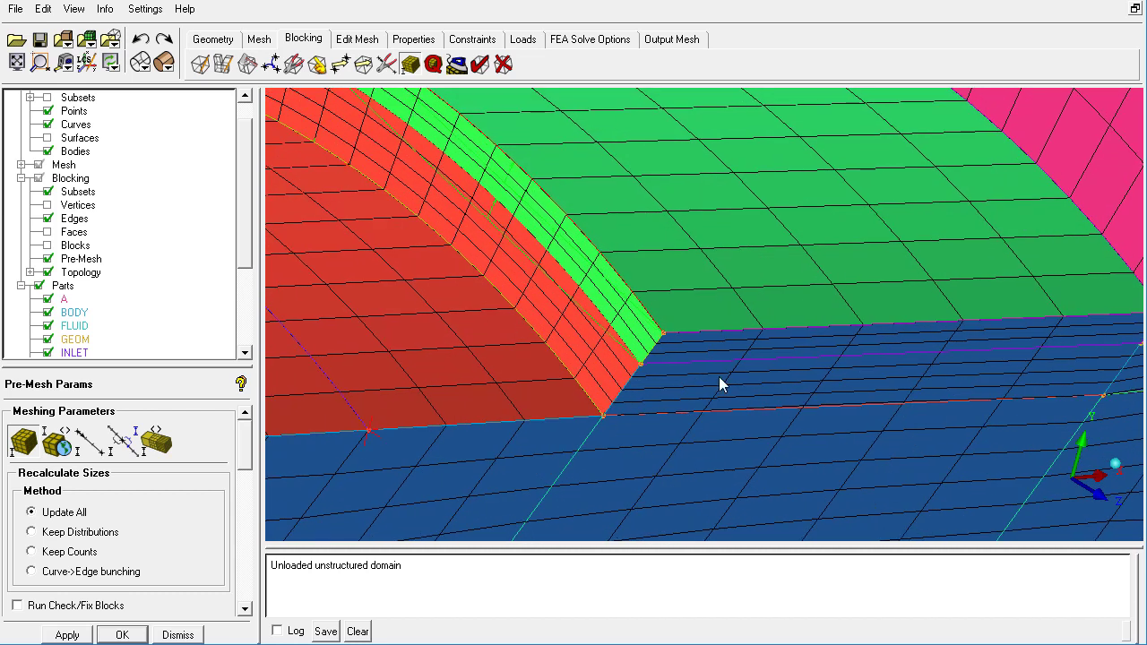
drag(719, 377, 821, 363)
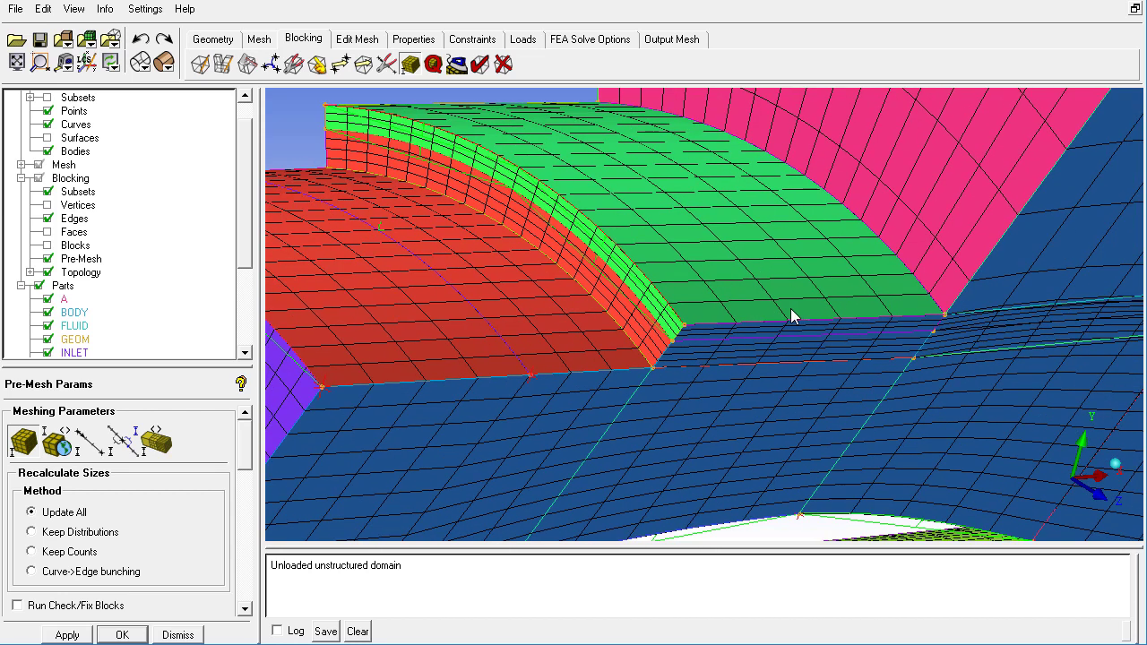
scroll(649, 353, up, 1)
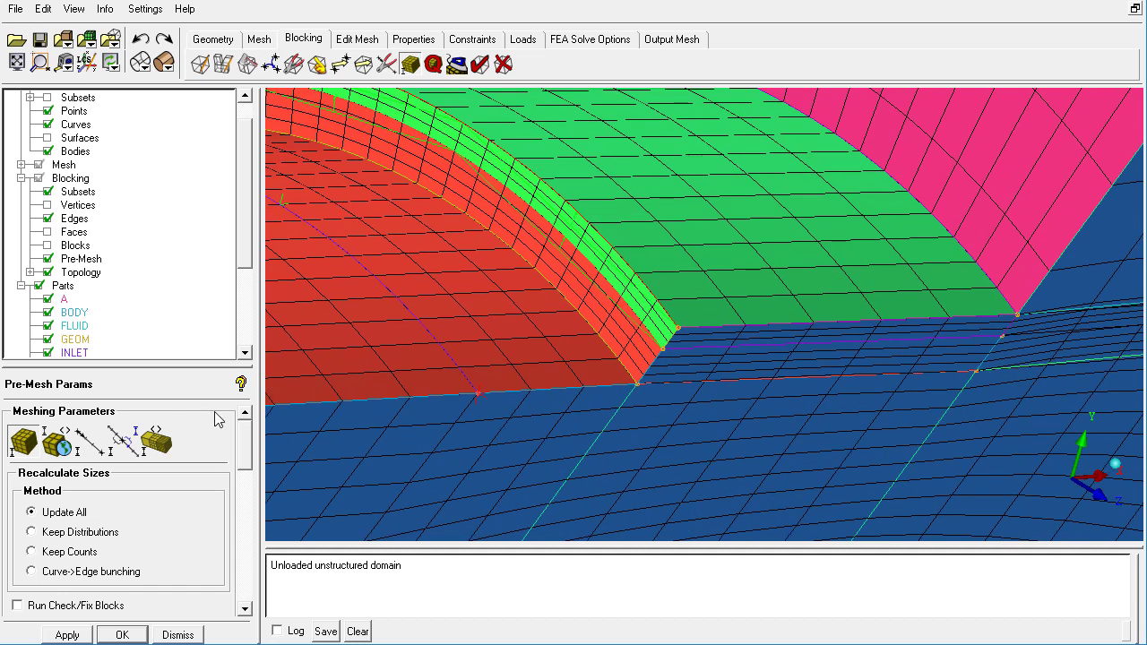
scroll(622, 218, up, 2)
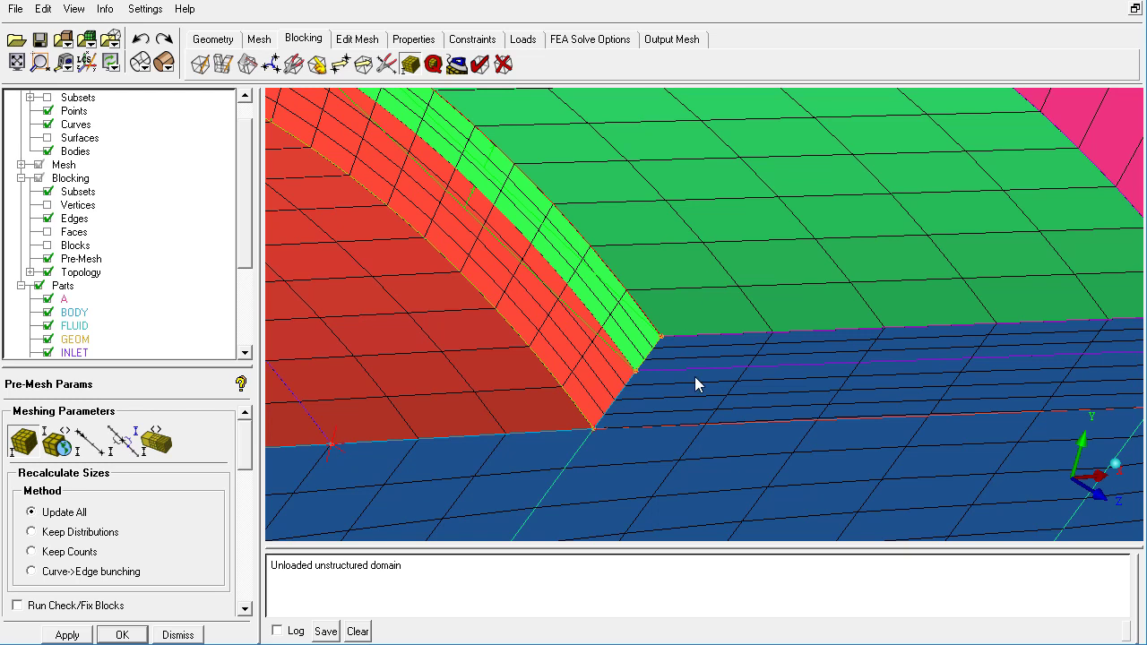
scroll(694, 383, down, 2)
scroll(634, 403, up, 1)
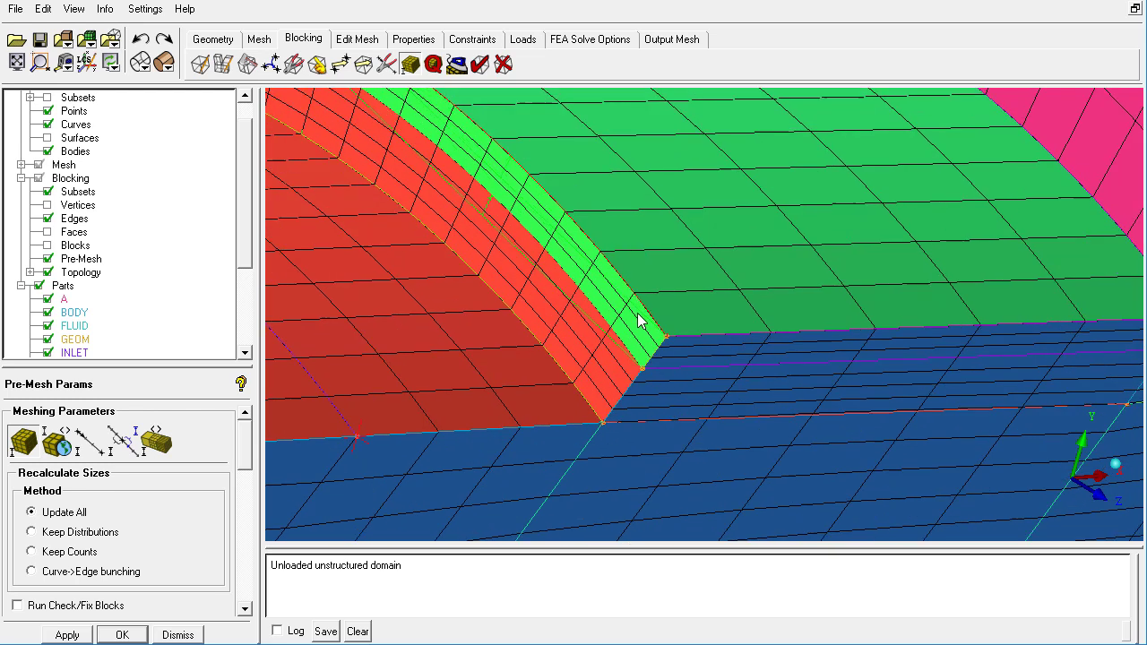
right_drag(662, 340, 672, 533)
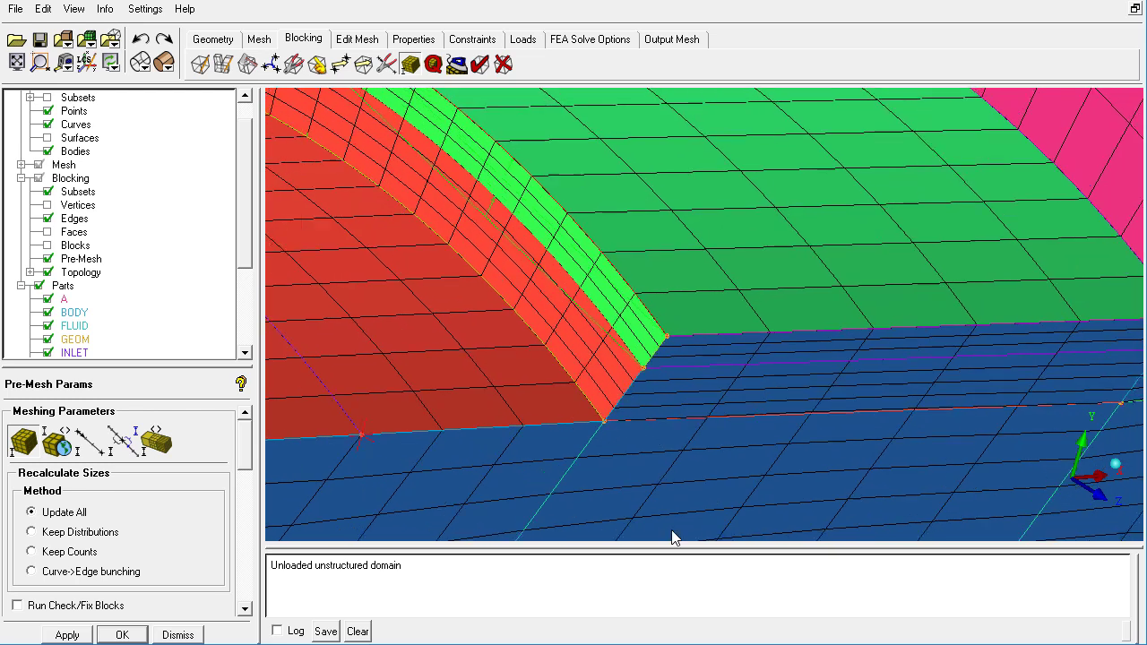
right_drag(664, 135, 661, 495)
drag(569, 346, 561, 389)
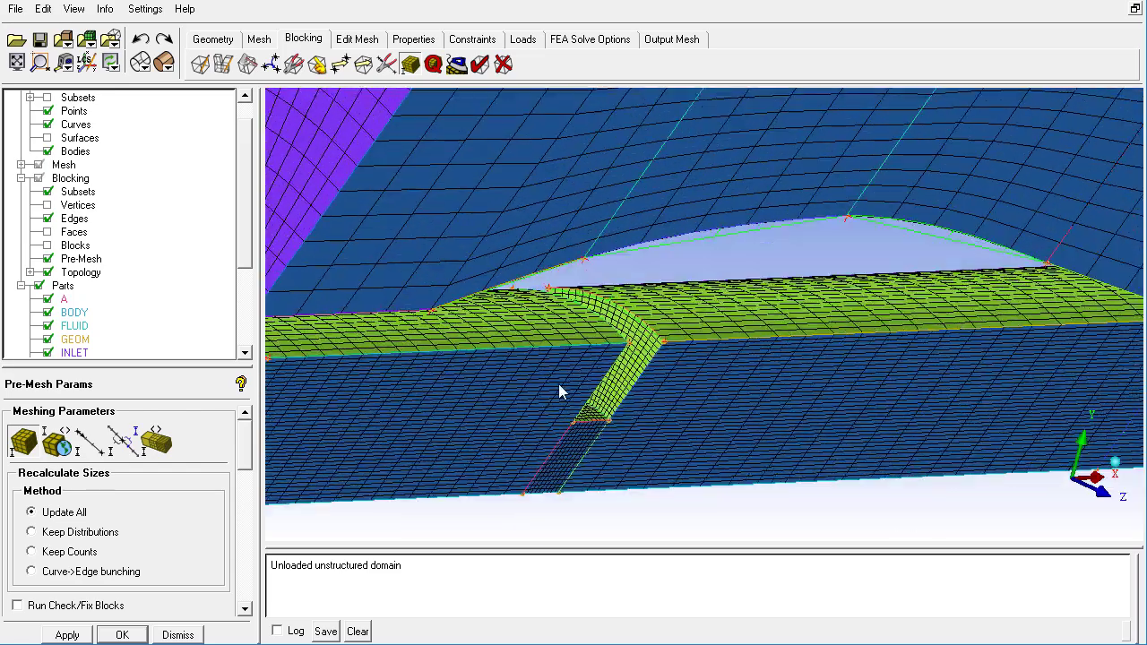
drag(571, 297, 722, 383)
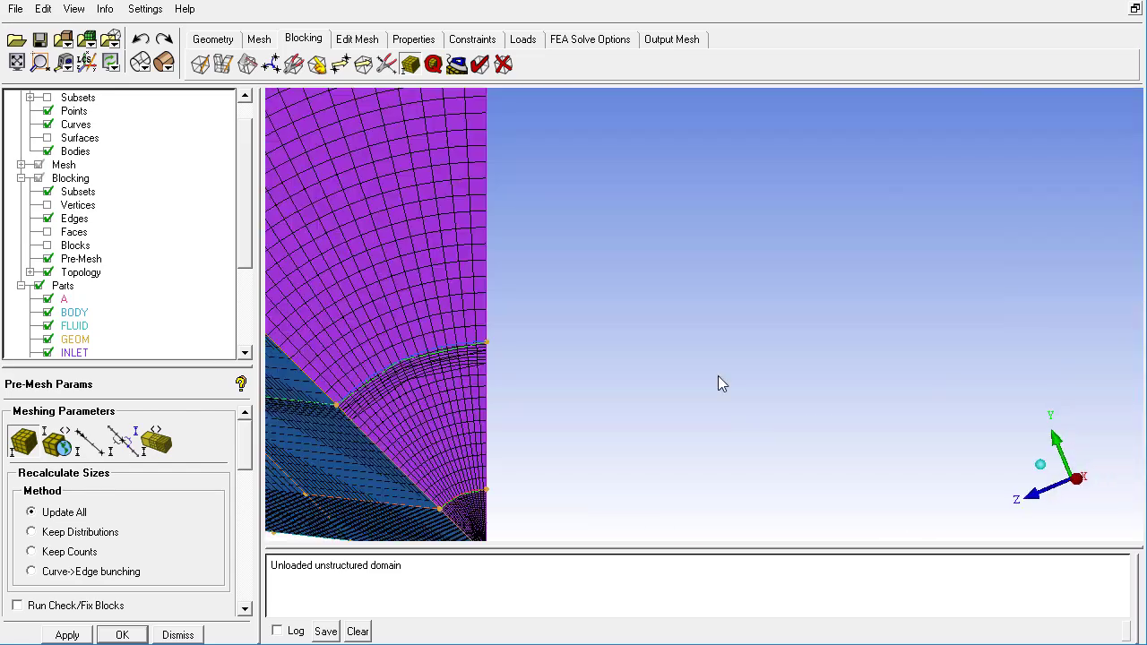
middle_drag(539, 341, 690, 225)
right_drag(582, 355, 561, 462)
middle_drag(567, 369, 730, 346)
drag(553, 328, 714, 297)
middle_drag(677, 294, 543, 336)
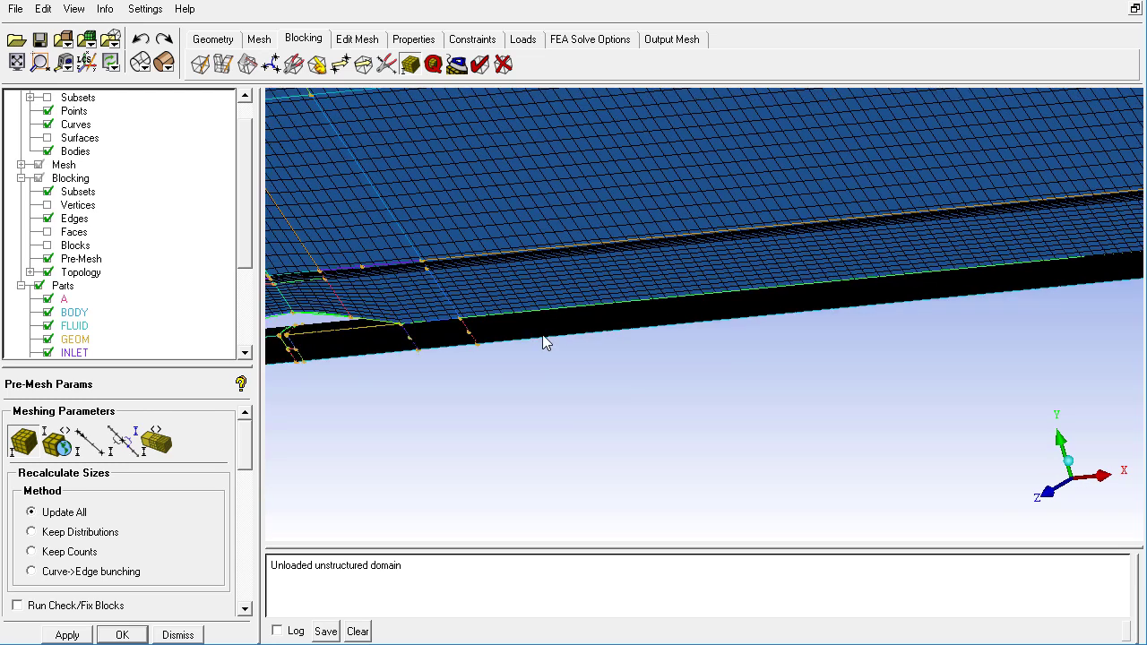
middle_drag(381, 318, 340, 341)
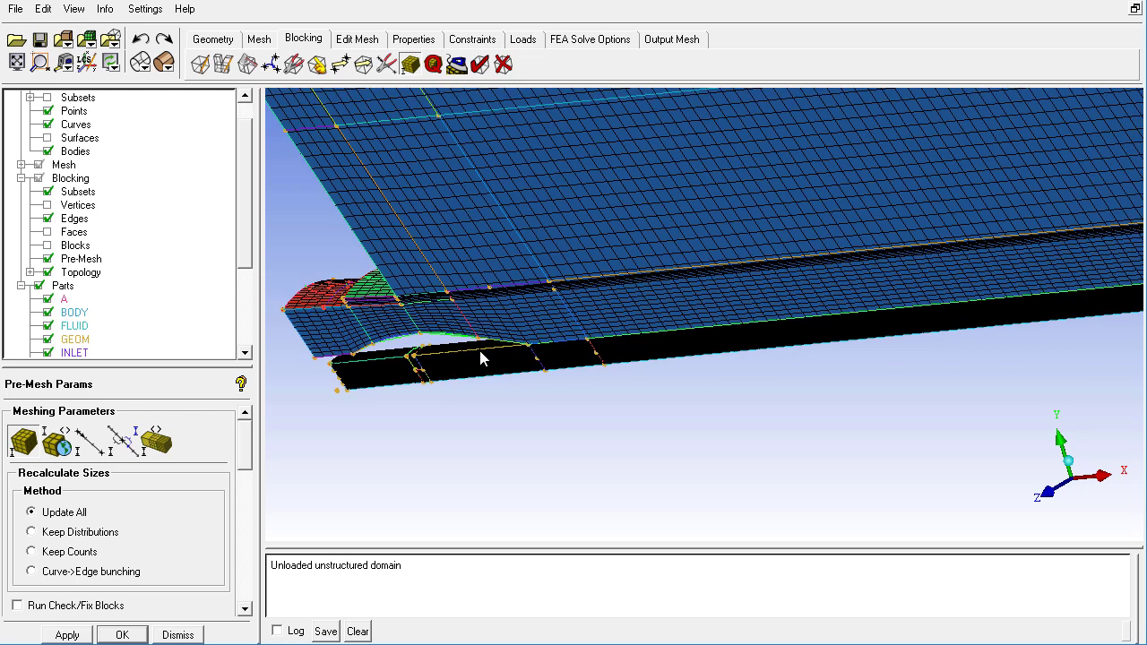
Bring up the Edit Edge tools and activate Split Edge with the Spline method.
click(386, 64)
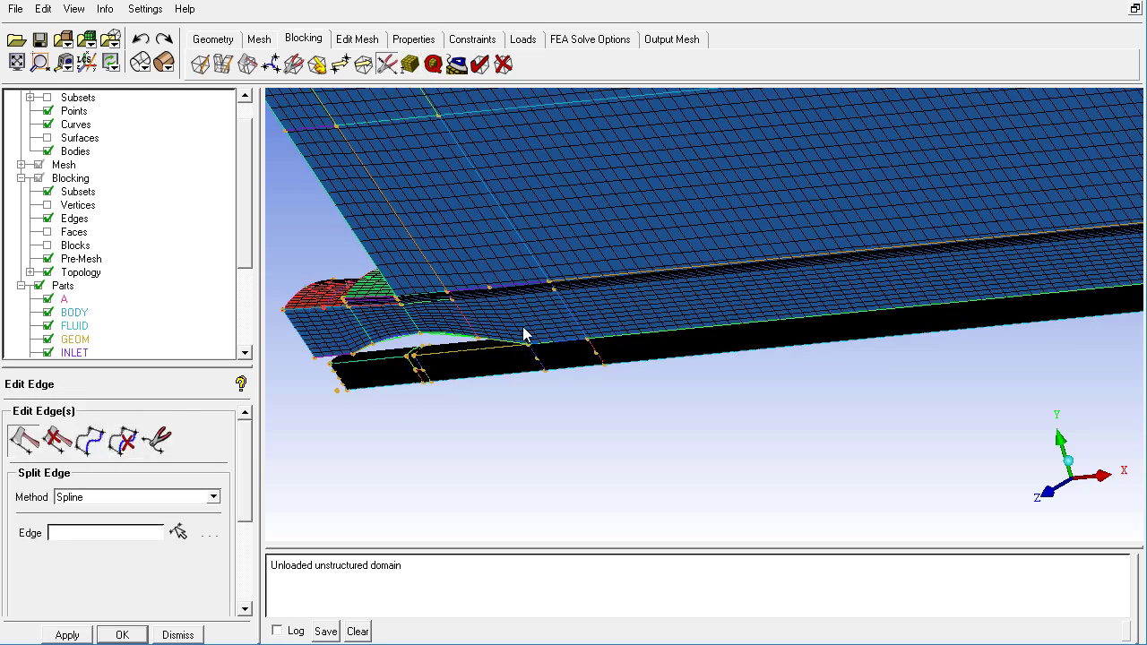
middle_drag(640, 367, 158, 437)
middle_drag(699, 377, 140, 436)
middle_drag(861, 332, 345, 403)
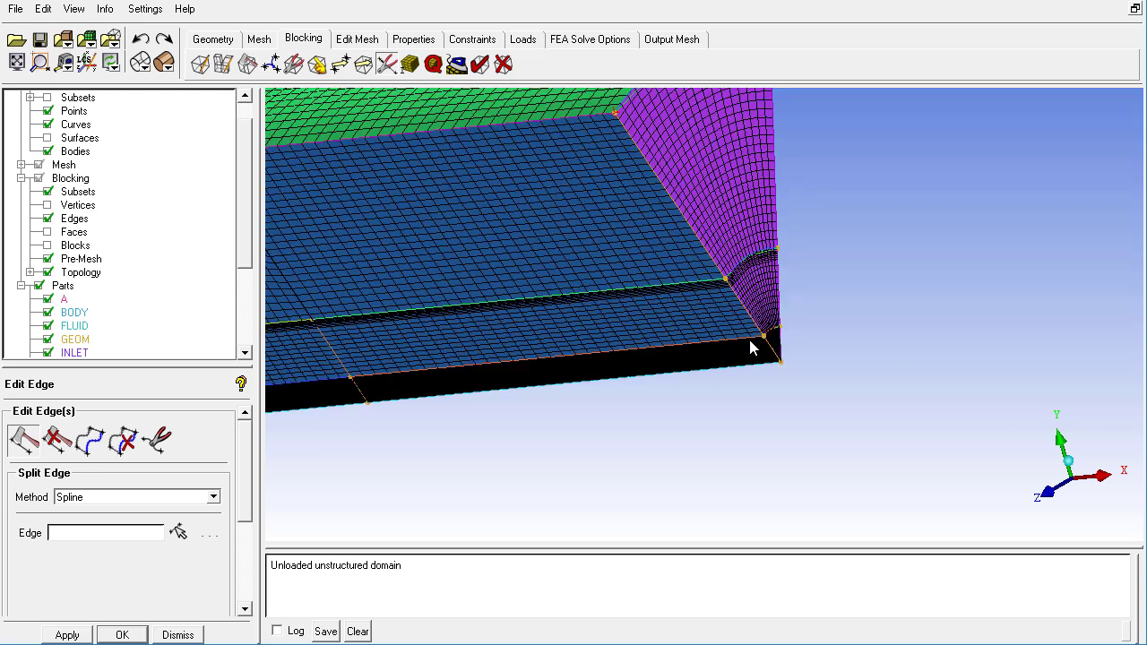
click(89, 446)
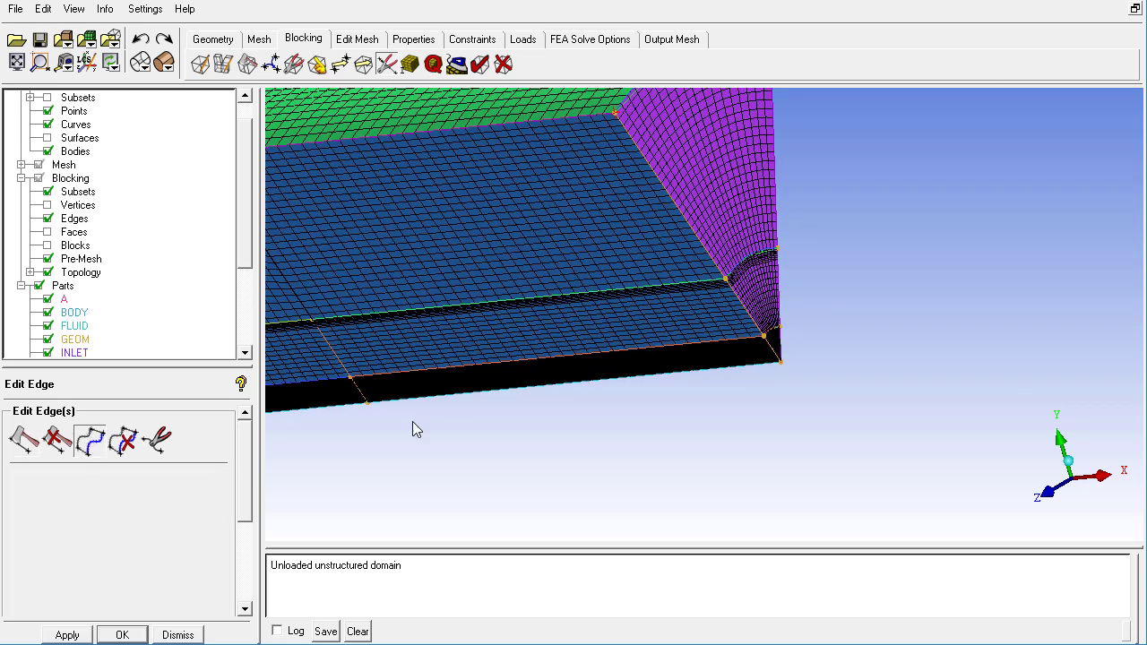
click(30, 443)
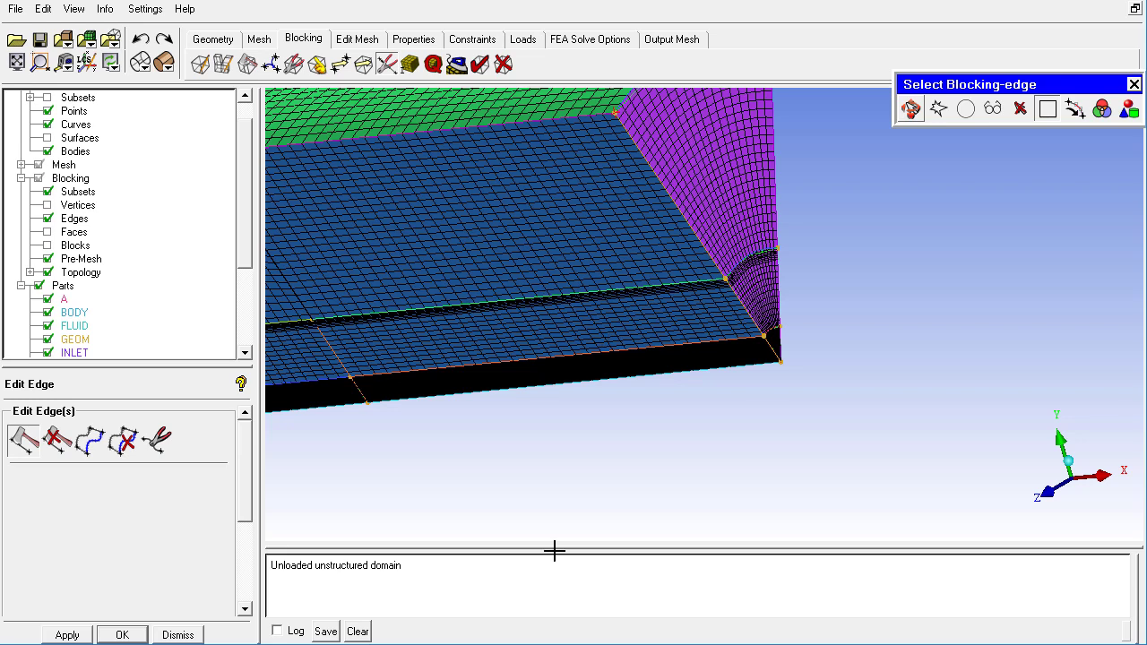
Inspect the pre-mesh from the far end back to the inlet and the curved opening.
right_drag(632, 387, 630, 288)
drag(631, 295, 926, 347)
middle_drag(922, 342, 1145, 350)
middle_drag(430, 421, 755, 431)
right_drag(671, 238, 667, 353)
middle_drag(579, 427, 669, 334)
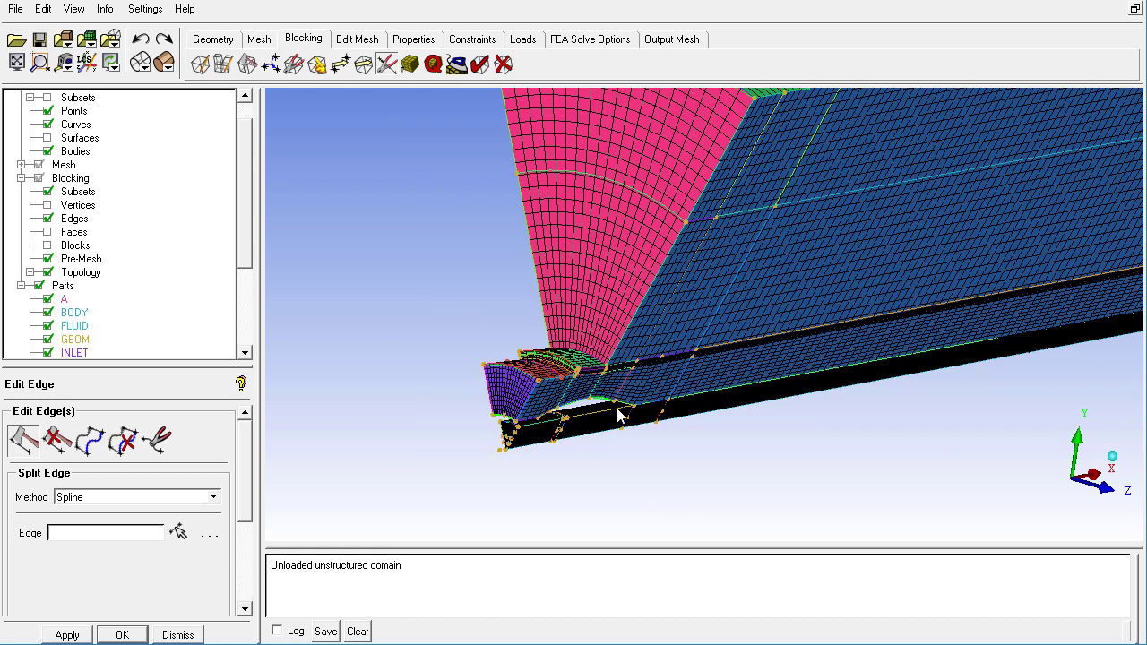
right_drag(612, 207, 611, 248)
middle_drag(585, 357, 652, 307)
right_drag(626, 250, 624, 294)
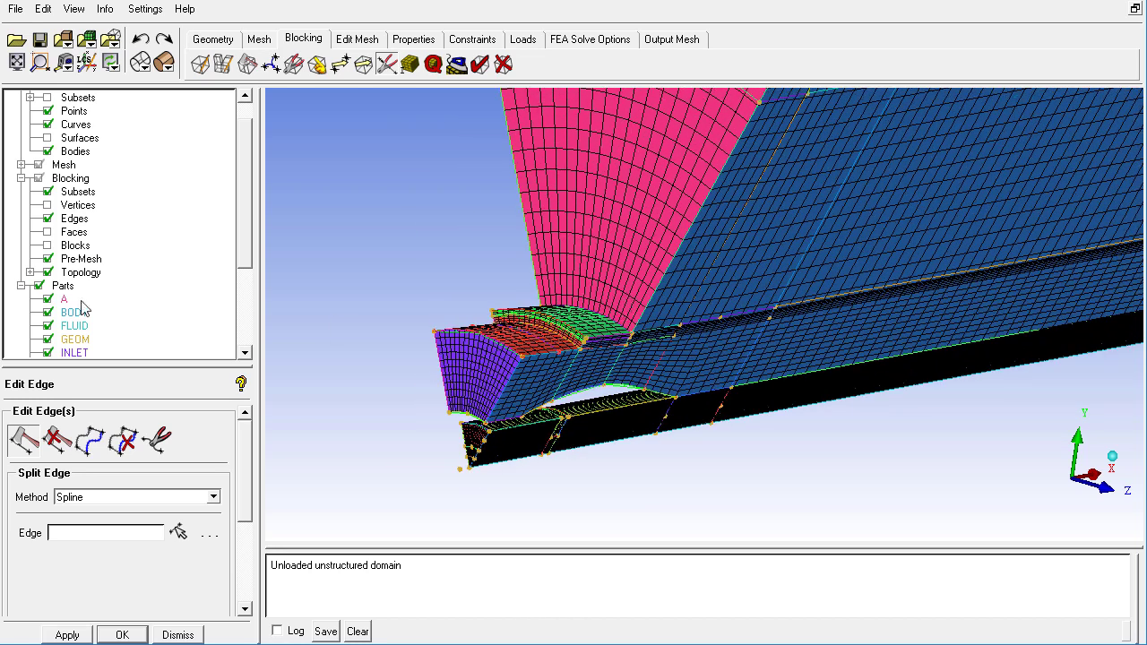
Hide the pre-mesh and display the blocking vertices with their periodic relations.
click(47, 259)
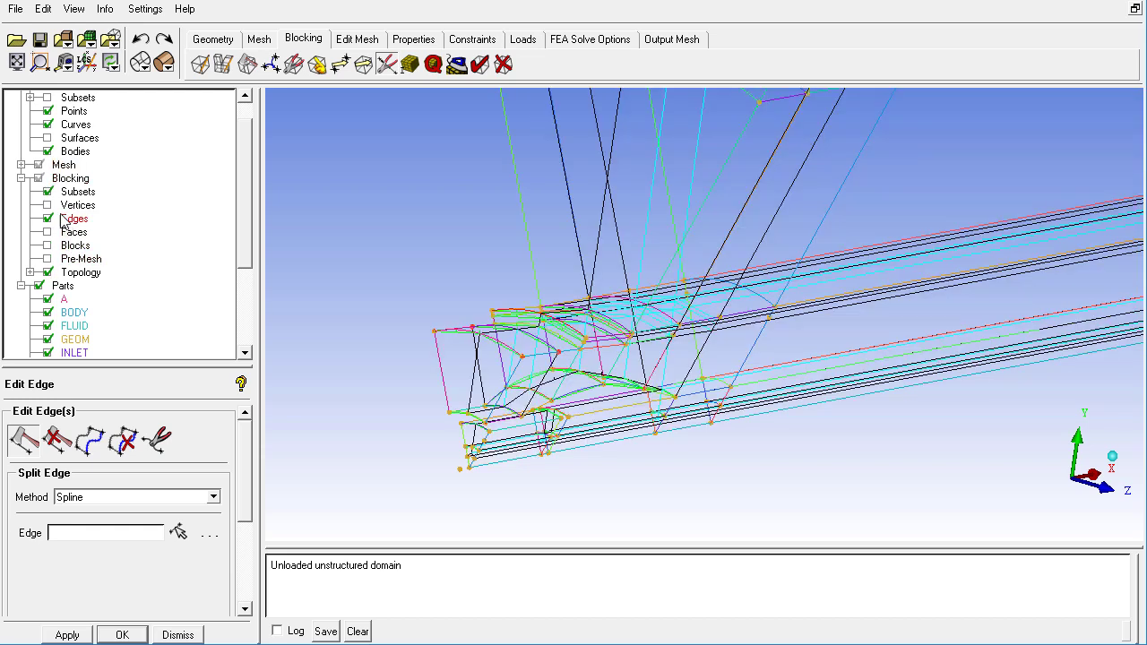
click(49, 206)
right_click(81, 209)
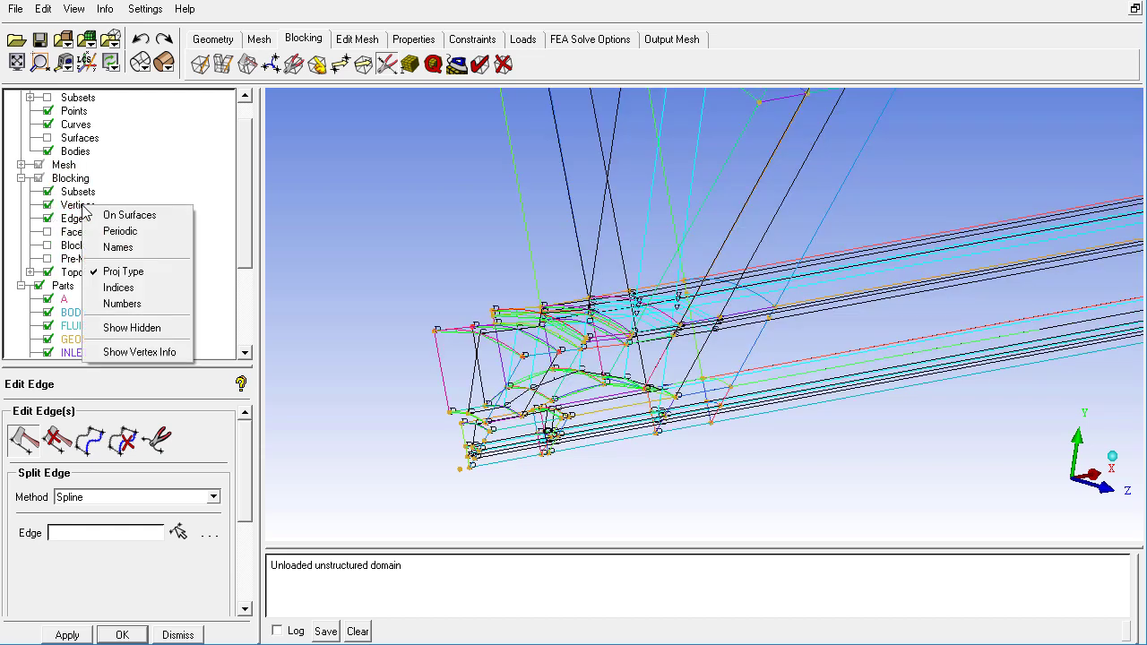
click(130, 234)
drag(715, 403, 569, 455)
scroll(665, 402, up, 4)
scroll(665, 401, up, 3)
middle_drag(670, 400, 602, 227)
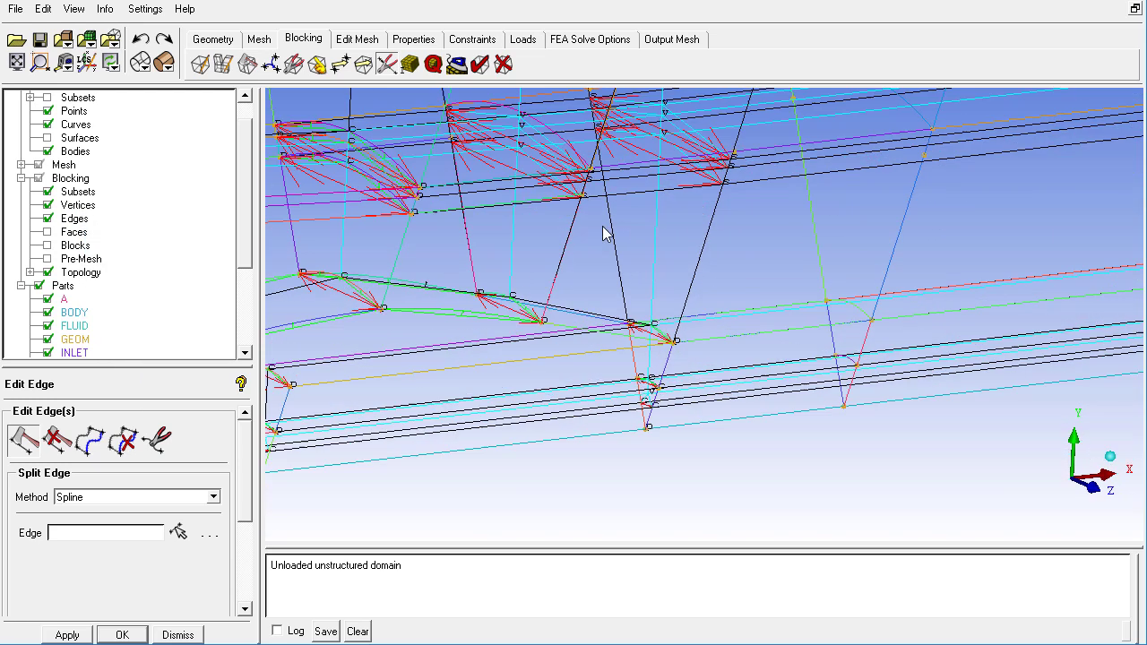
Try to create a periodic vertex relation at the unpaired axis vertex beyond the curved opening, using Periodic Vertices with the Create method.
middle_drag(615, 425, 584, 301)
scroll(592, 394, up, 6)
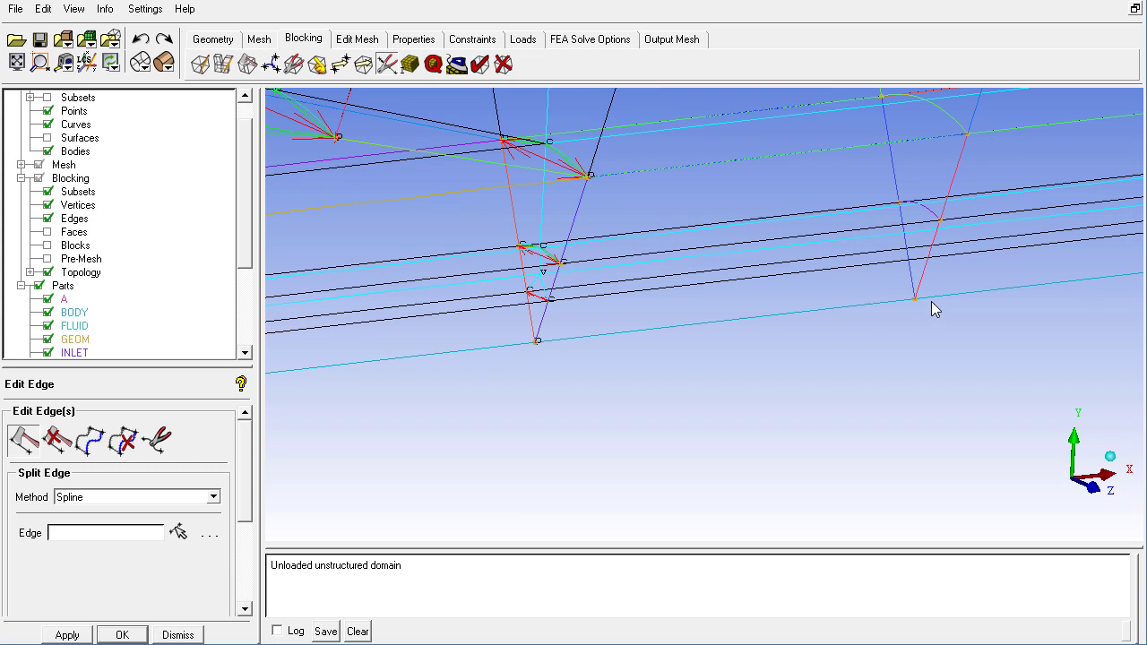
middle_drag(931, 302, 717, 353)
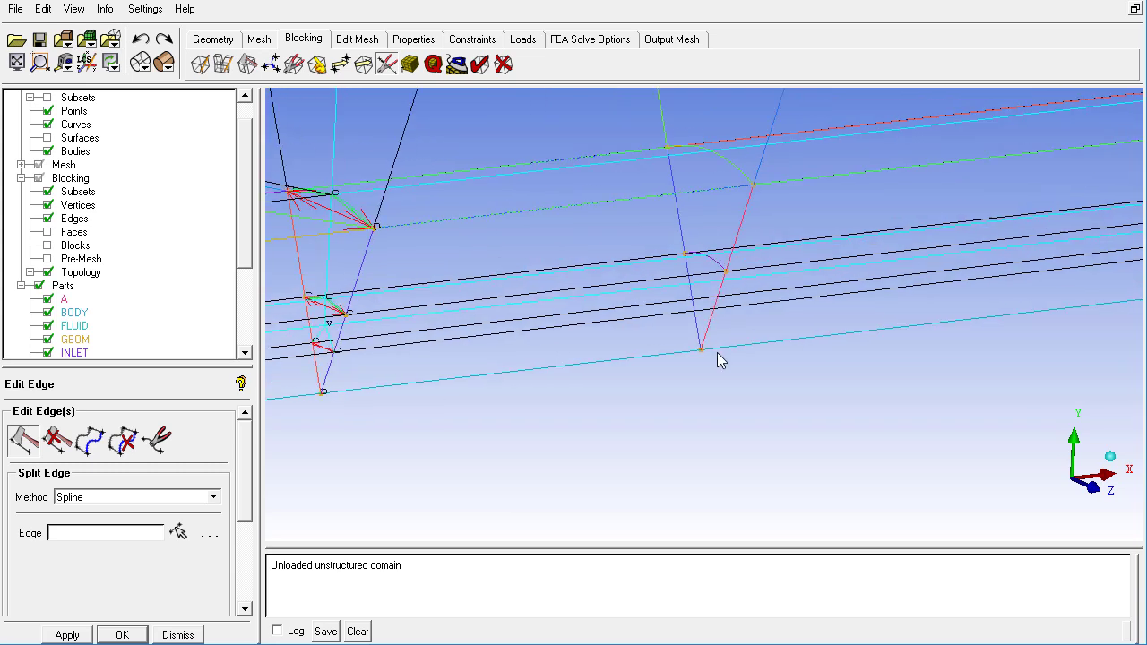
click(295, 65)
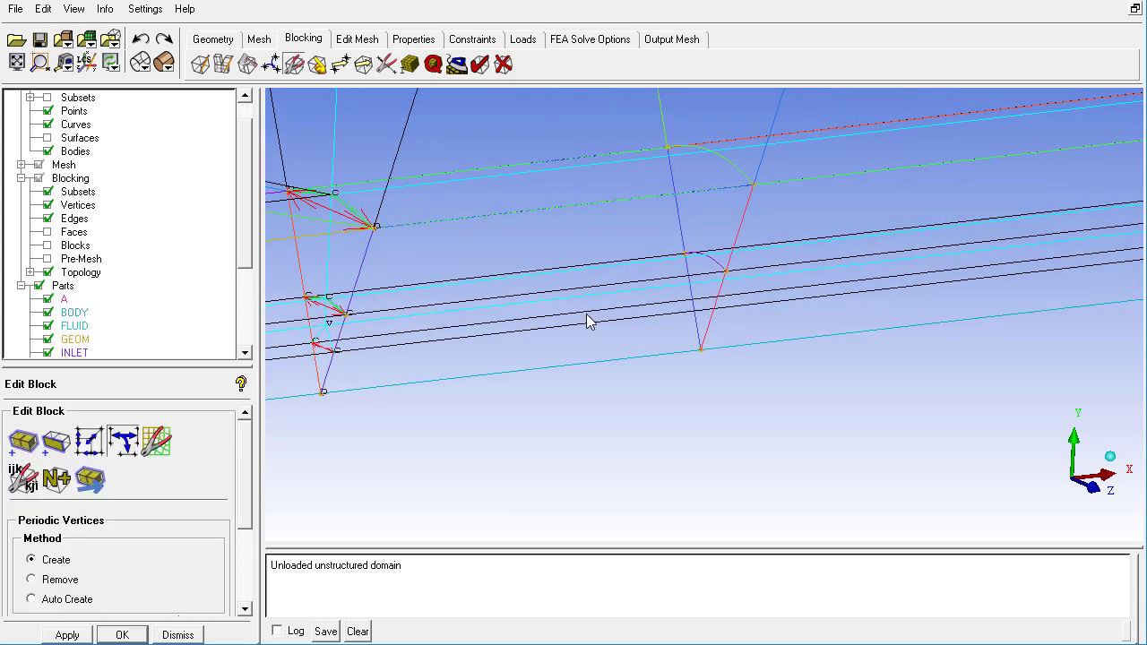
click(120, 443)
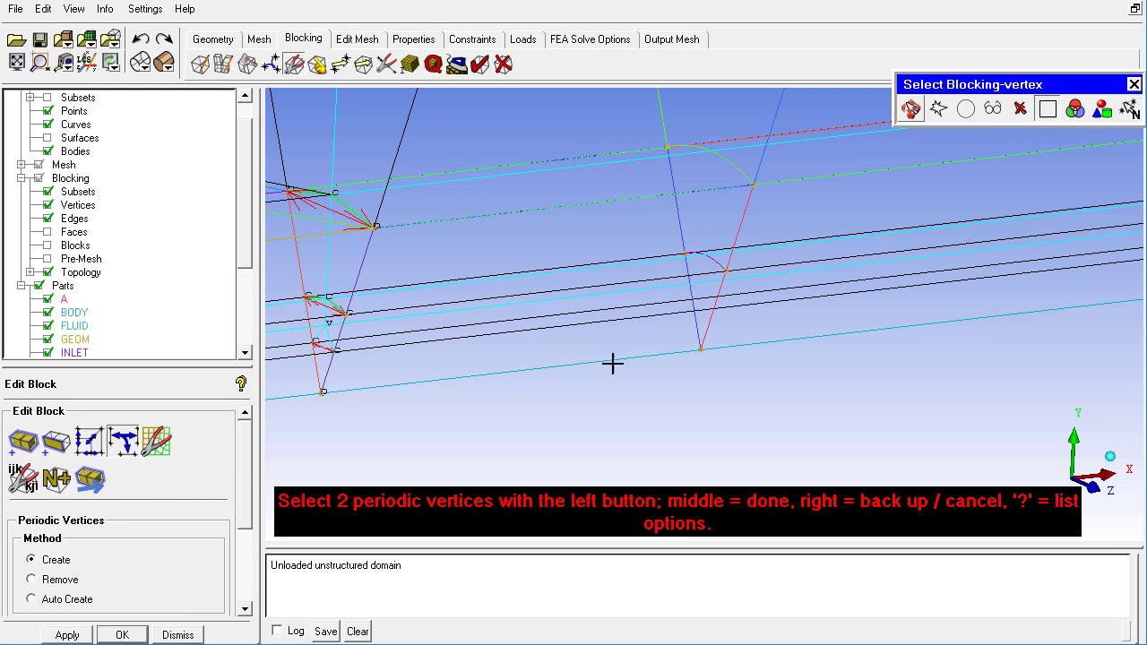
click(704, 352)
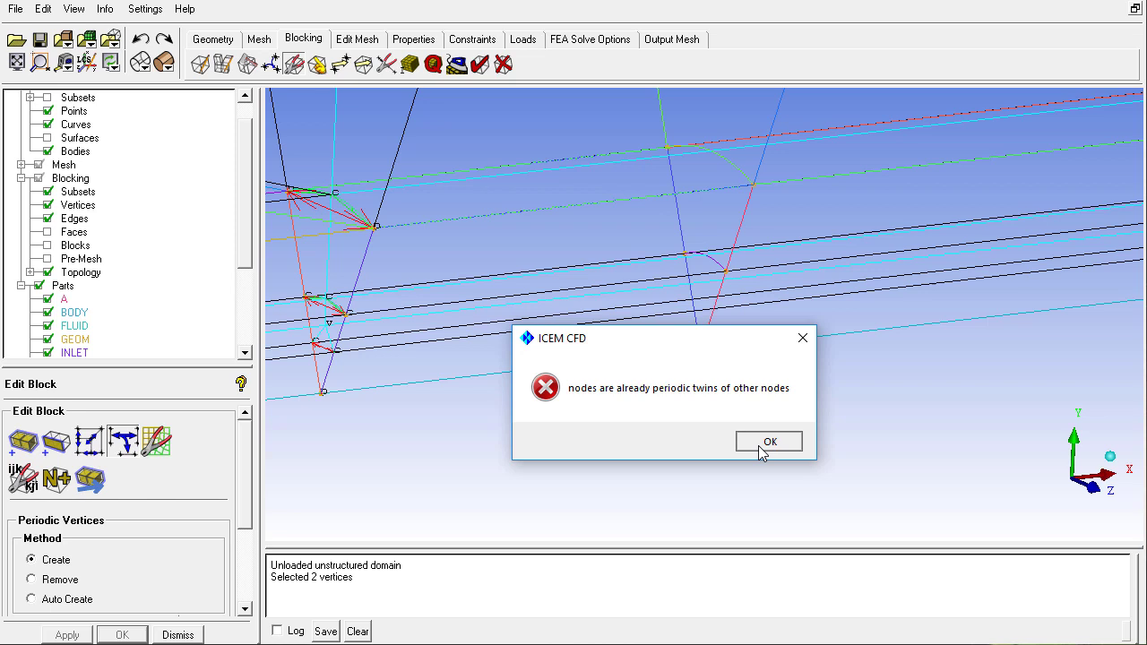
click(759, 445)
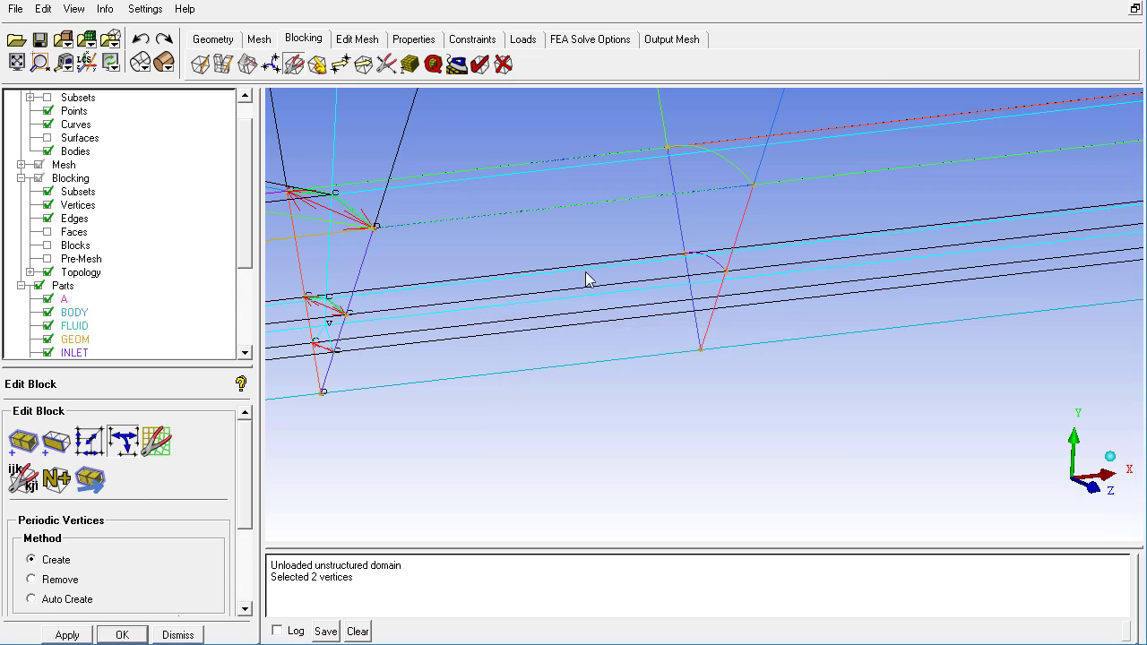
Display the blocking faces and check the Periodic Faces display option.
right_drag(586, 275, 612, 524)
drag(487, 402, 535, 406)
middle_drag(535, 402, 647, 420)
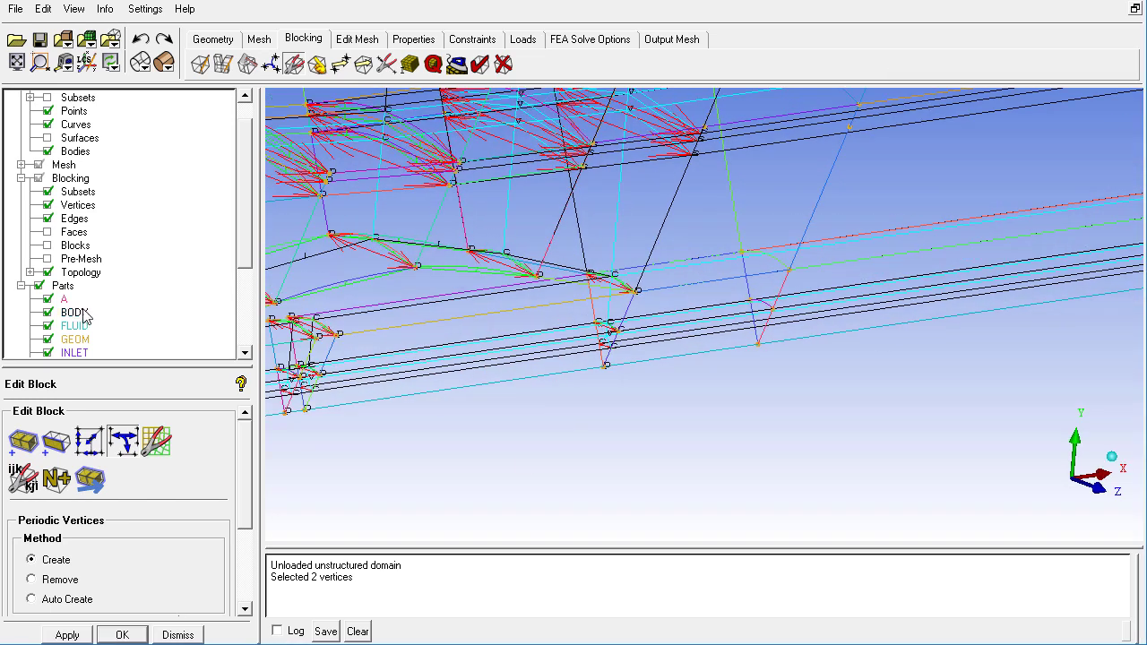
click(47, 232)
right_click(75, 235)
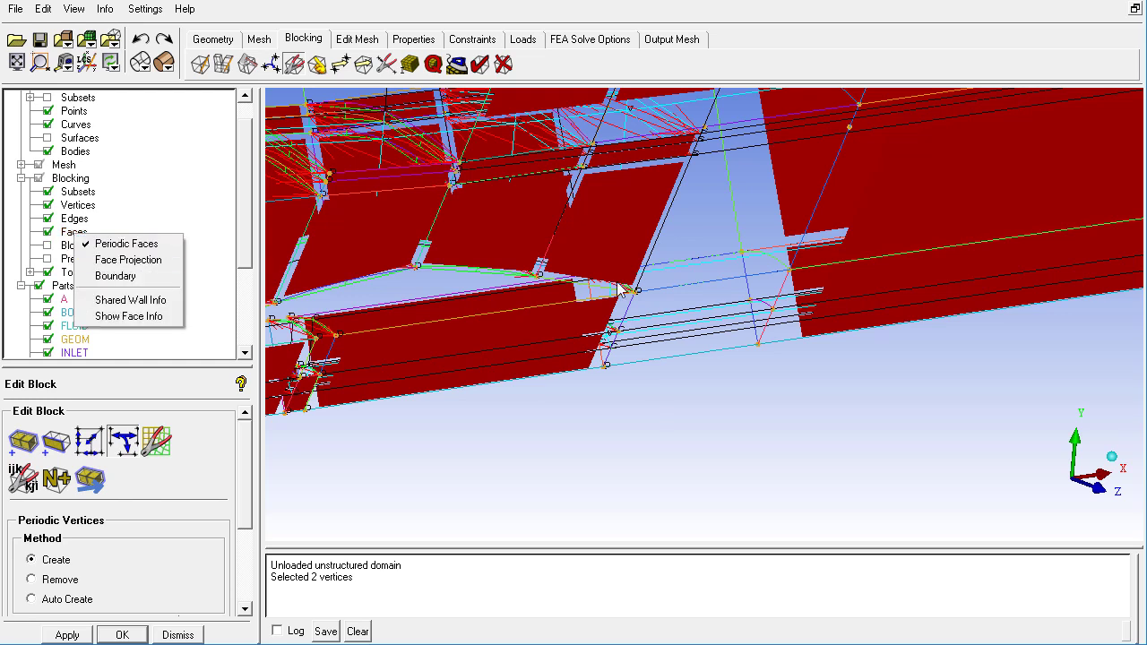
Examine the periodic faces on both sides of the sector, from the inlet region to the far end and back.
drag(622, 290, 608, 359)
scroll(631, 331, up, 4)
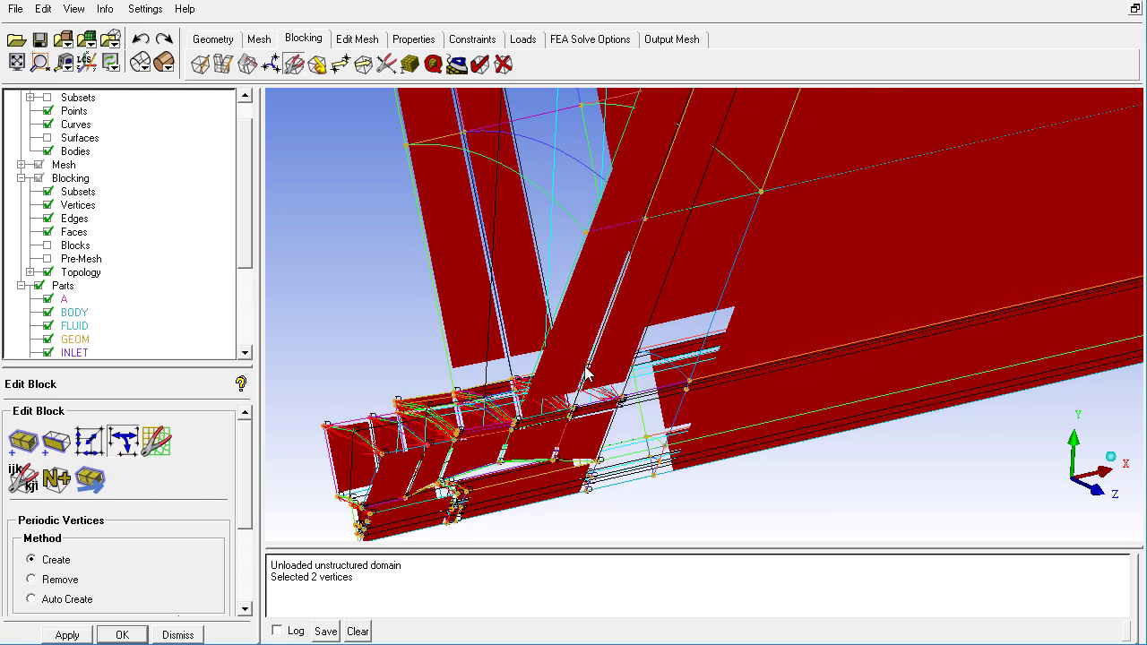
middle_drag(615, 435, 505, 333)
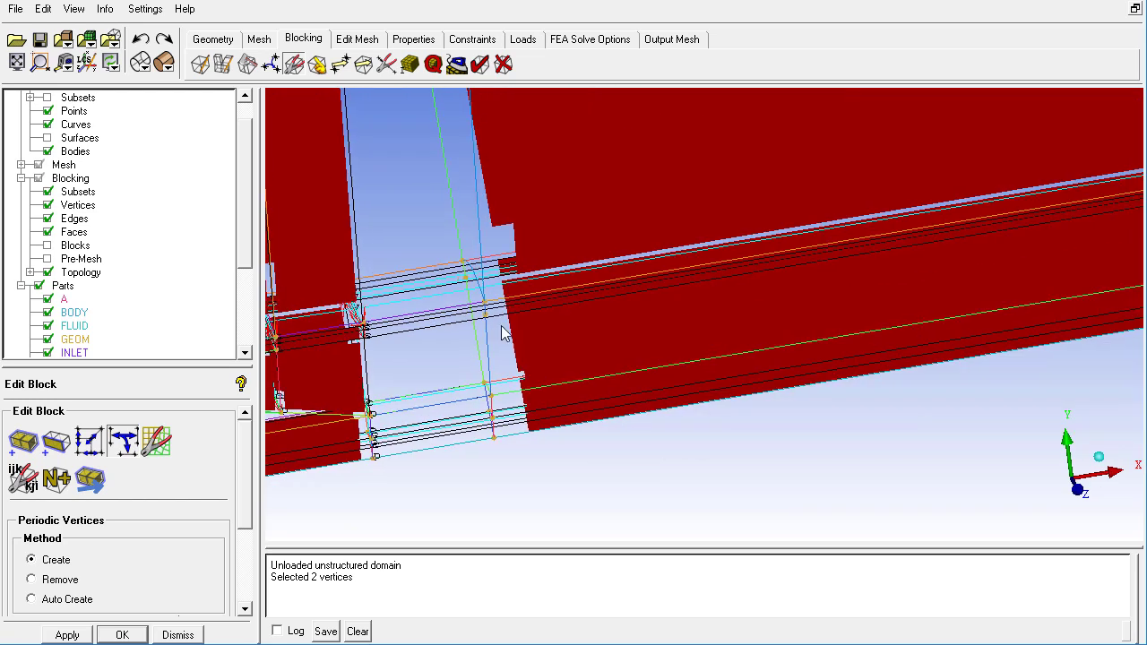
scroll(758, 332, down, 2)
middle_drag(758, 332, 407, 409)
middle_drag(758, 422, 376, 397)
drag(376, 403, 596, 387)
scroll(598, 387, up, 1)
middle_drag(598, 387, 714, 308)
drag(630, 308, 626, 284)
middle_drag(626, 284, 734, 225)
scroll(664, 290, up, 2)
drag(664, 291, 553, 371)
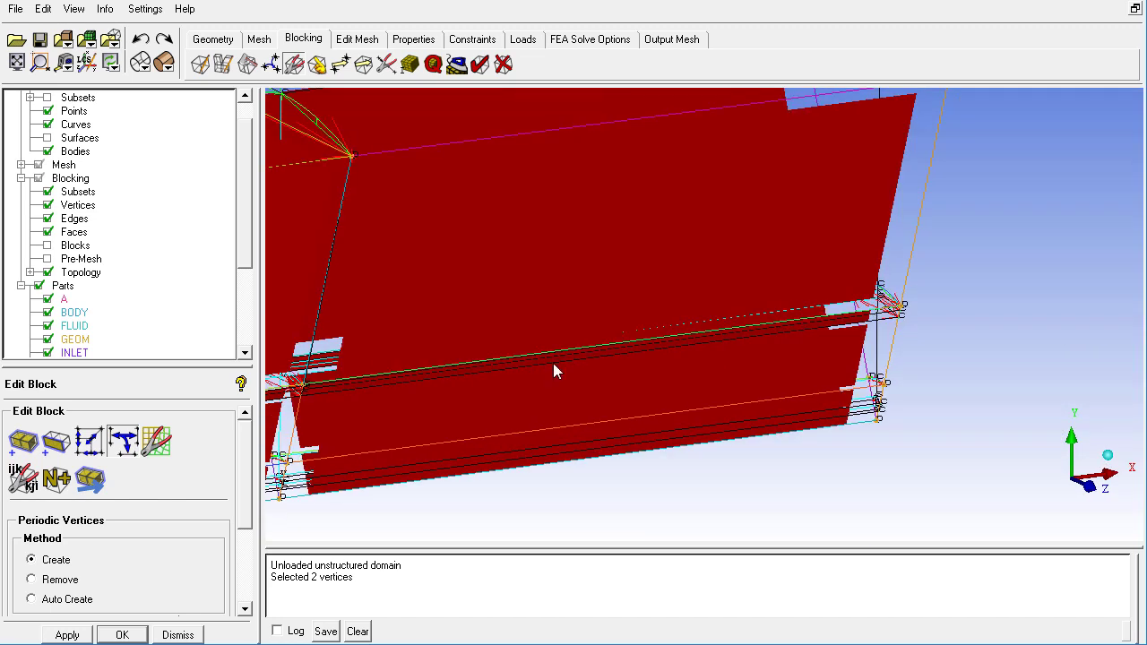
drag(852, 353, 686, 332)
middle_drag(842, 331, 517, 385)
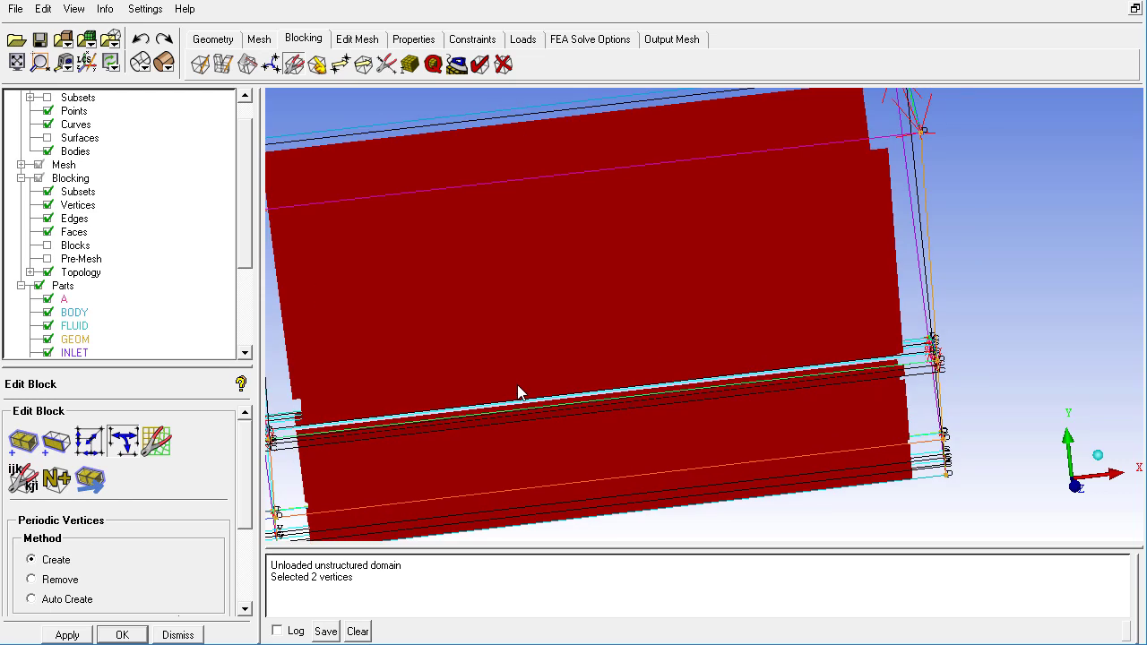
drag(791, 410, 932, 326)
drag(444, 339, 526, 354)
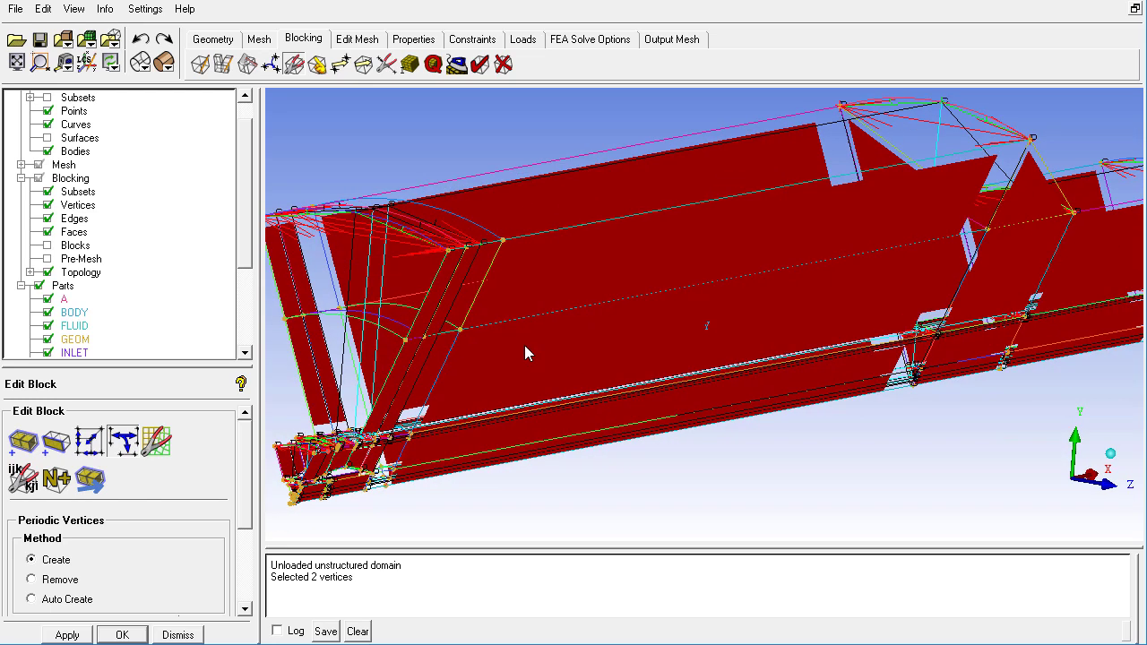
Hide the blocking faces and vertices and display the pre-mesh.
click(48, 231)
click(48, 204)
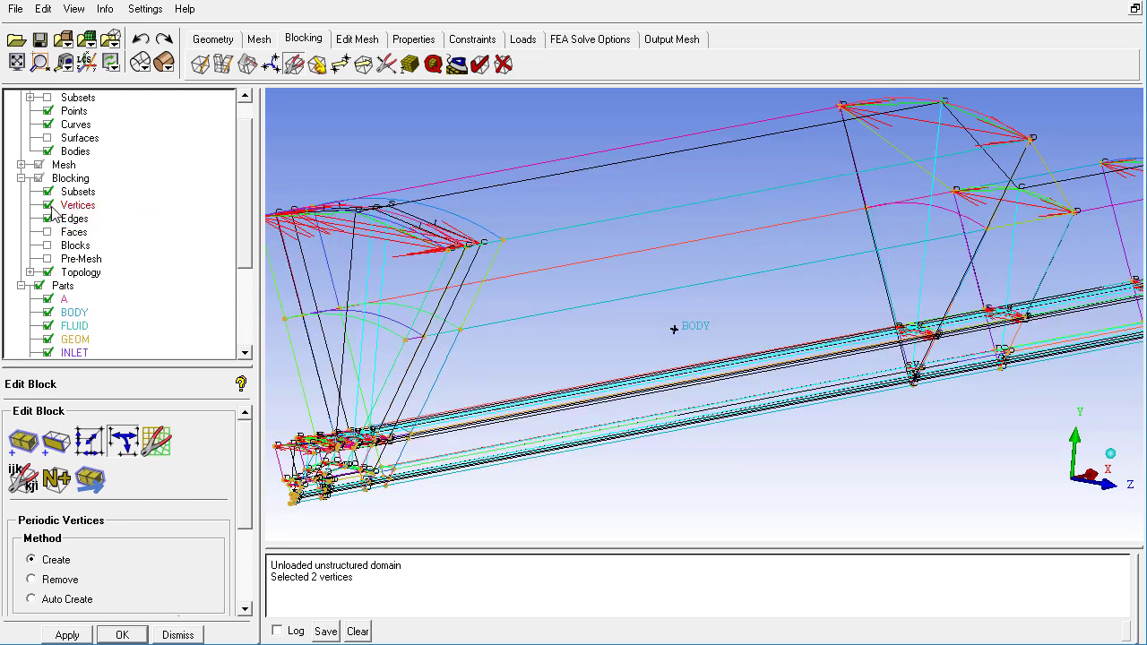
click(48, 259)
Convert the pre-mesh to an unstructured mesh and answer the Mesh dialog.
right_click(76, 260)
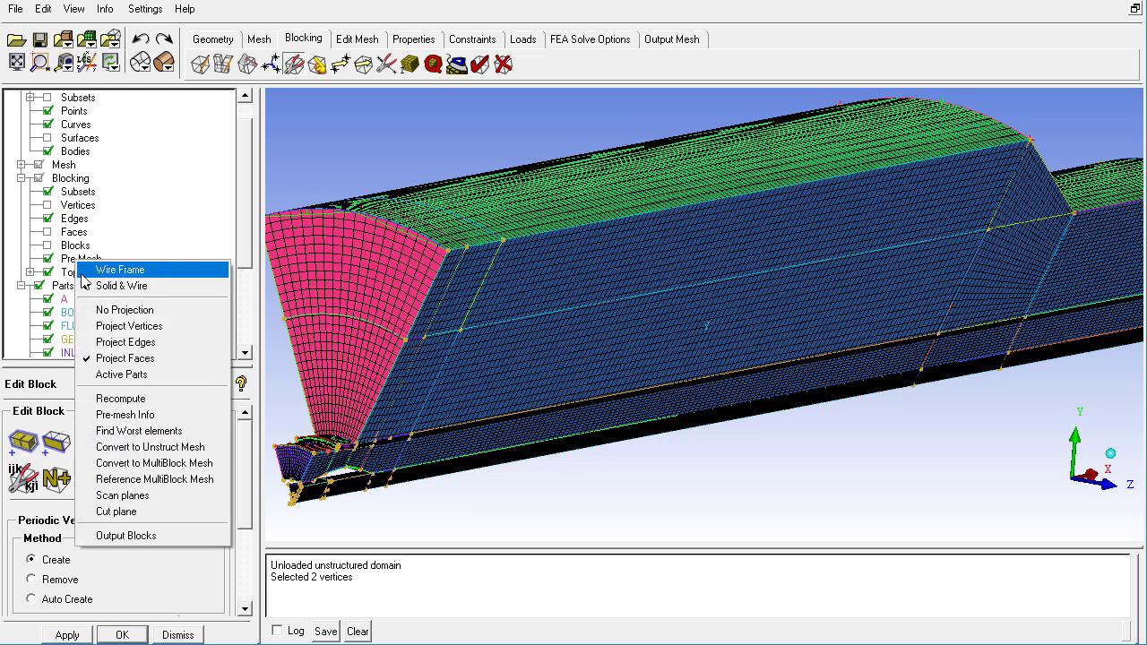
click(143, 446)
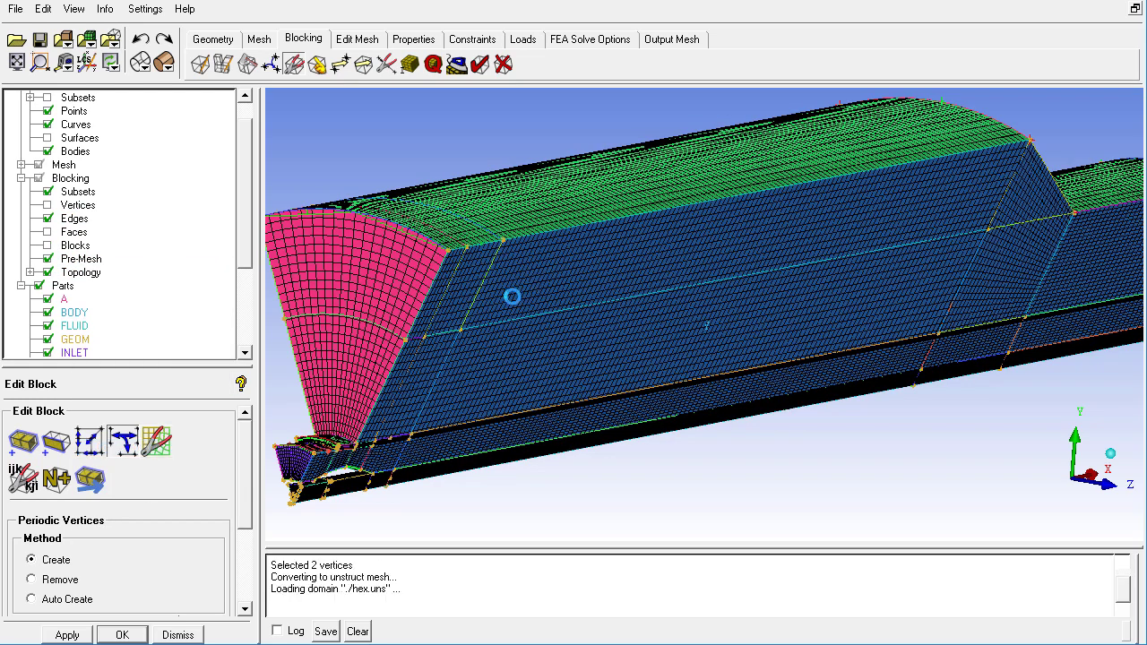
drag(499, 326, 490, 342)
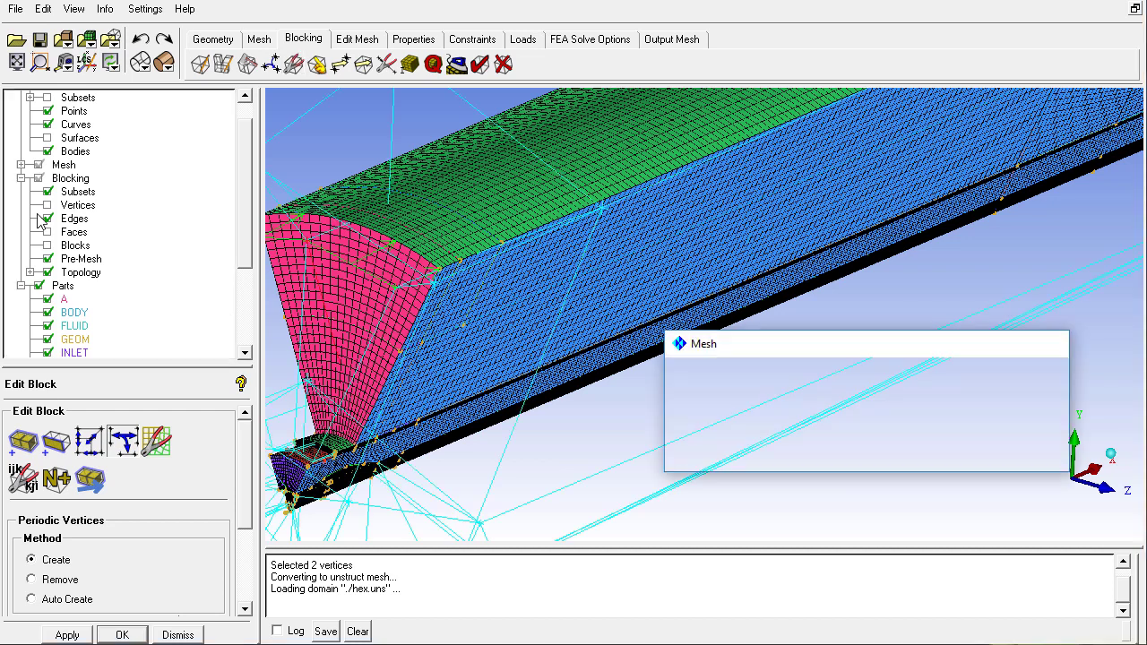
click(695, 448)
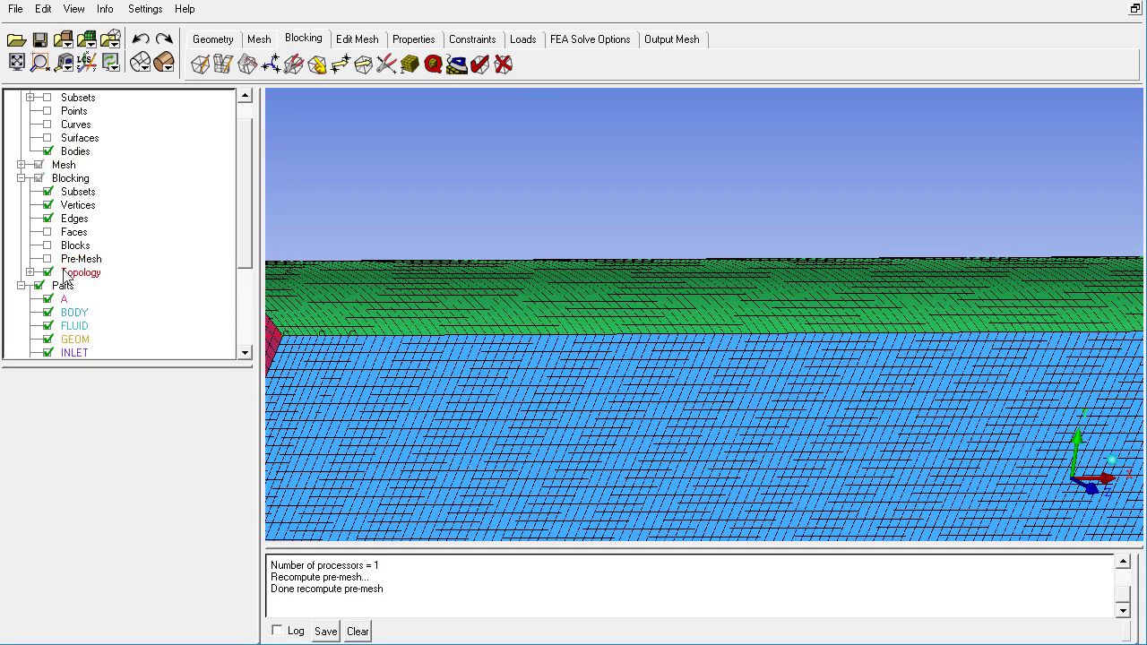
Open the part boundary conditions for the ANSYS Fluent output solver and list the one-sided surfaces.
click(674, 40)
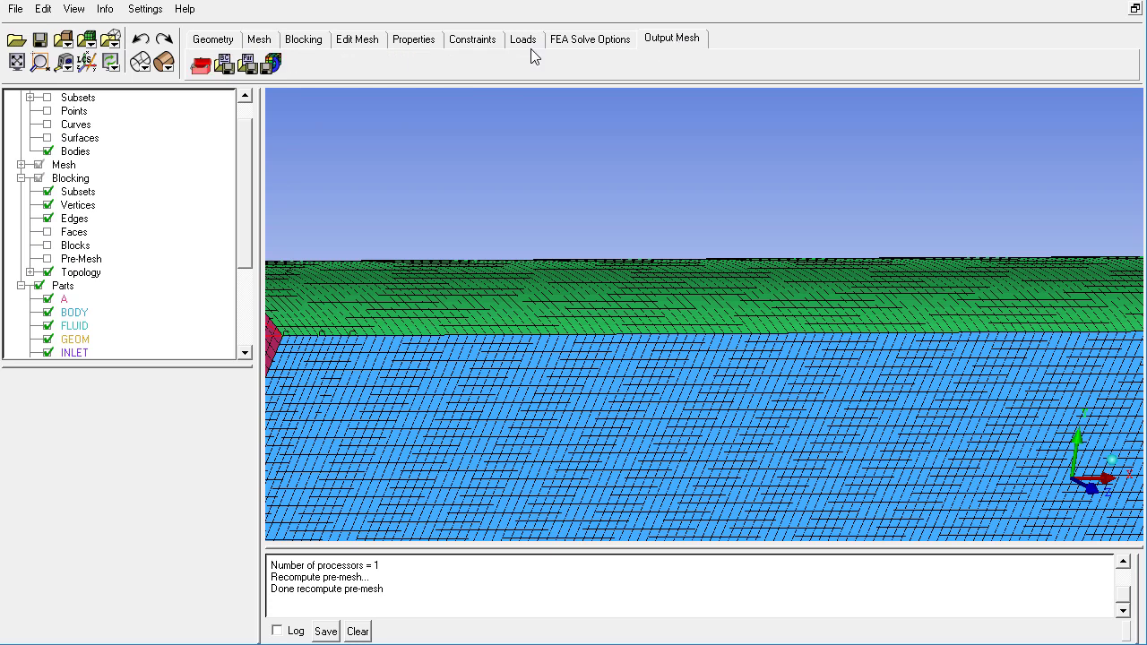
click(199, 65)
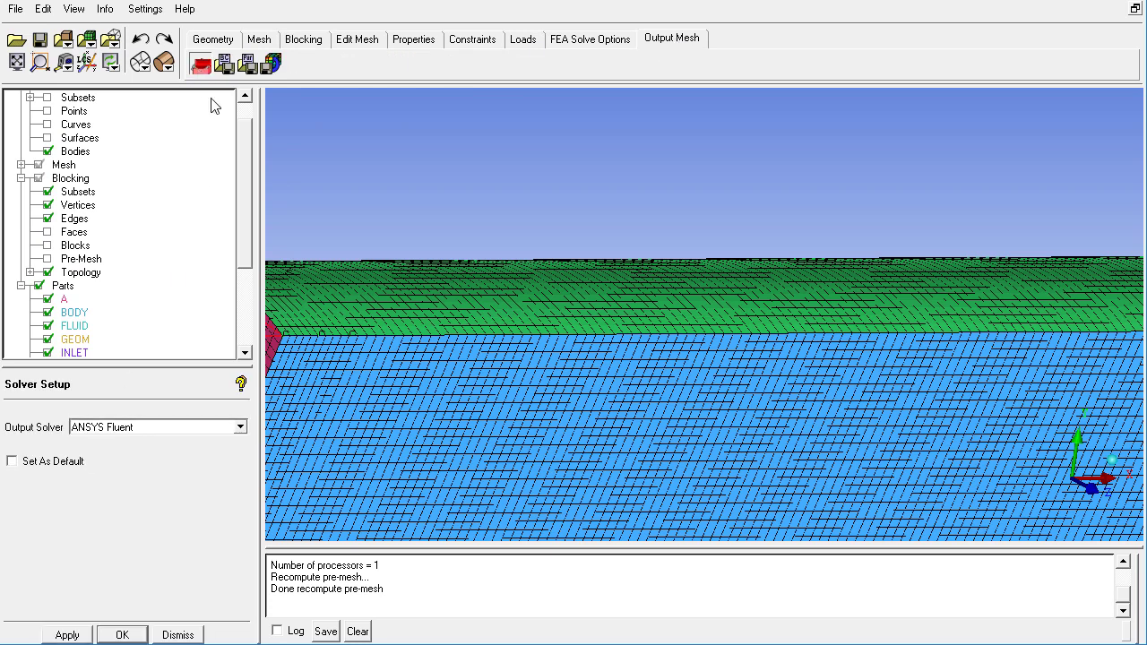
click(224, 63)
drag(260, 192, 728, 180)
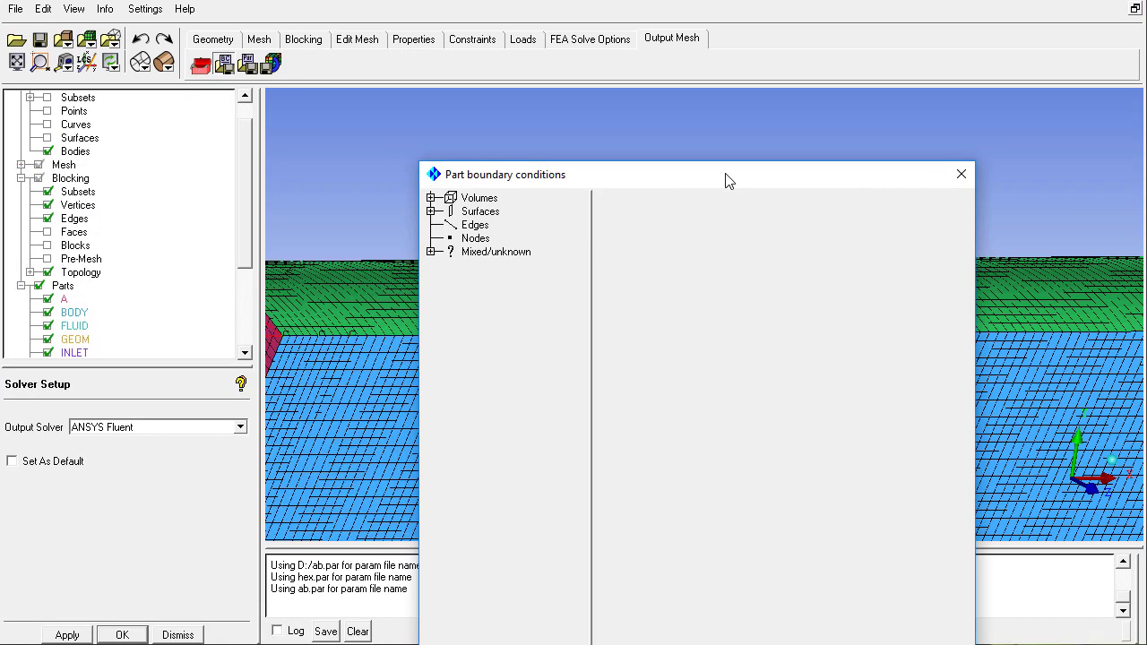
click(431, 211)
drag(592, 176, 539, 87)
click(386, 137)
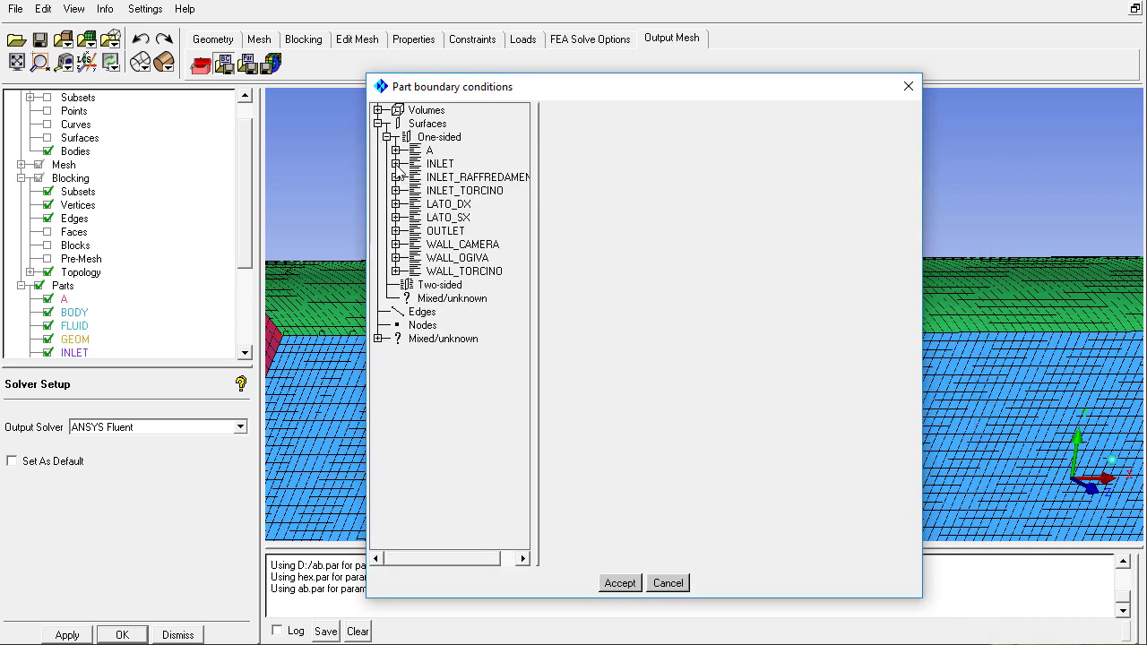
Review the boundary conditions of INLET and the cooling inlet, and expand the INLET_TORCINO entry.
click(395, 164)
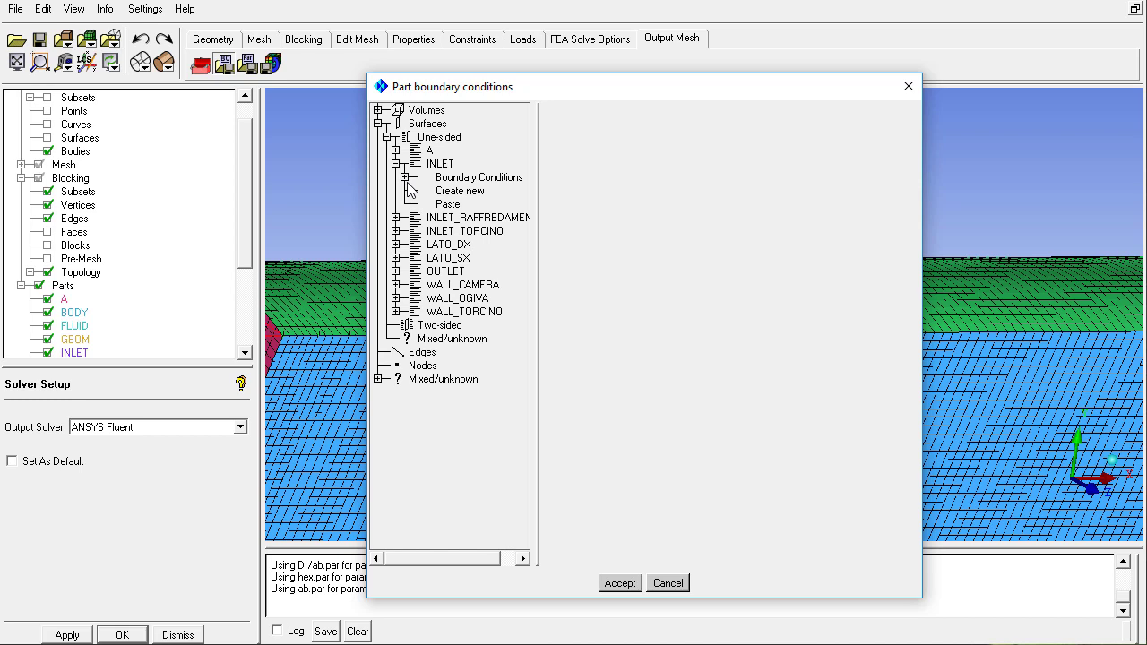
click(404, 177)
click(396, 231)
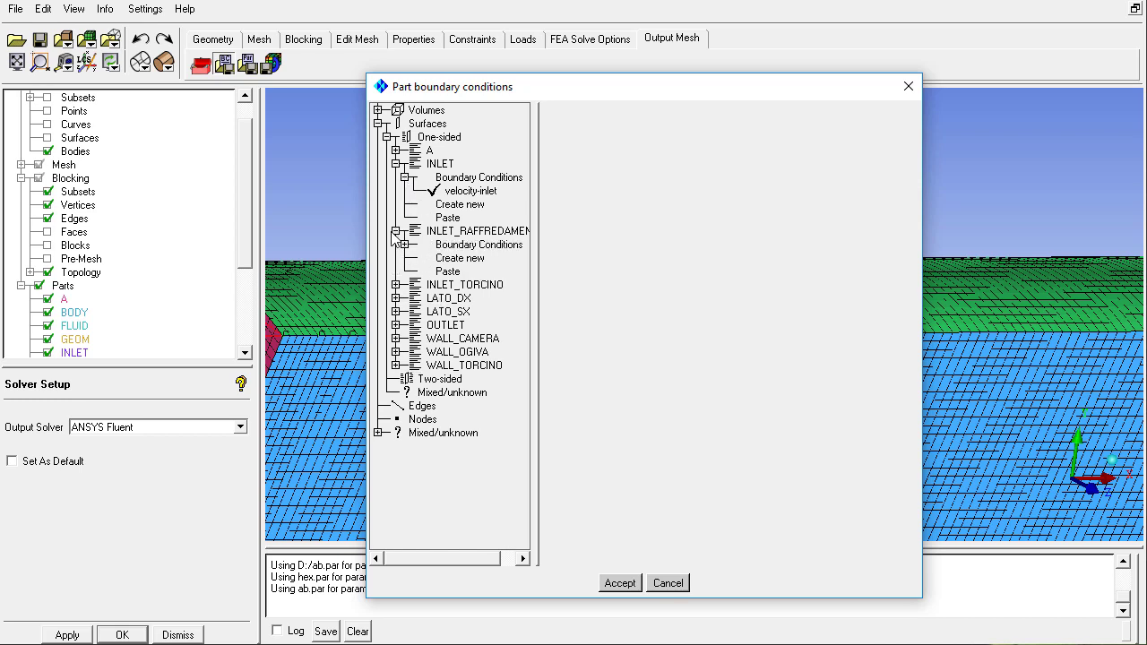
click(405, 245)
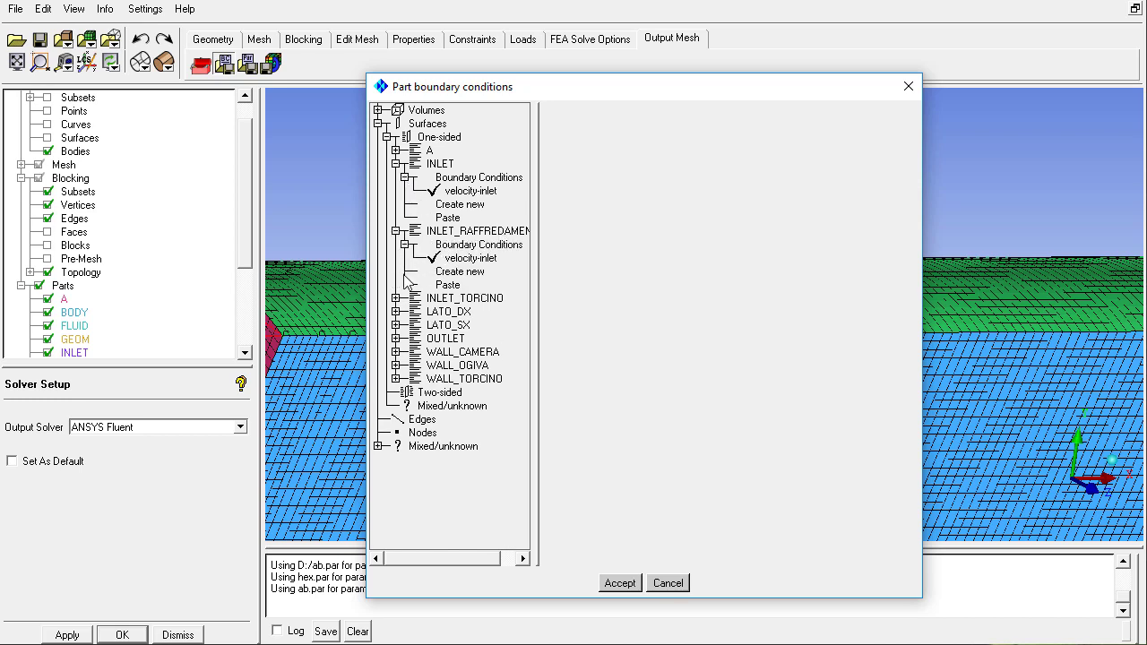
click(396, 298)
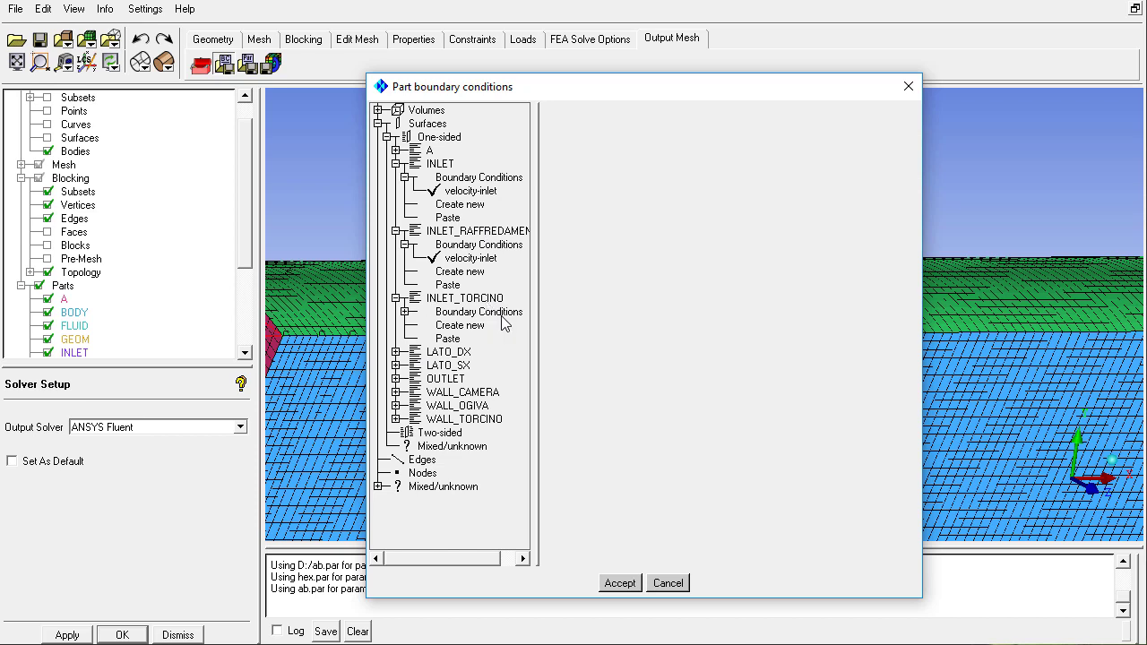
Check the periodic boundary condition on LATO_DX and inspect the sector's sides with the dialog moved aside.
click(395, 352)
click(404, 365)
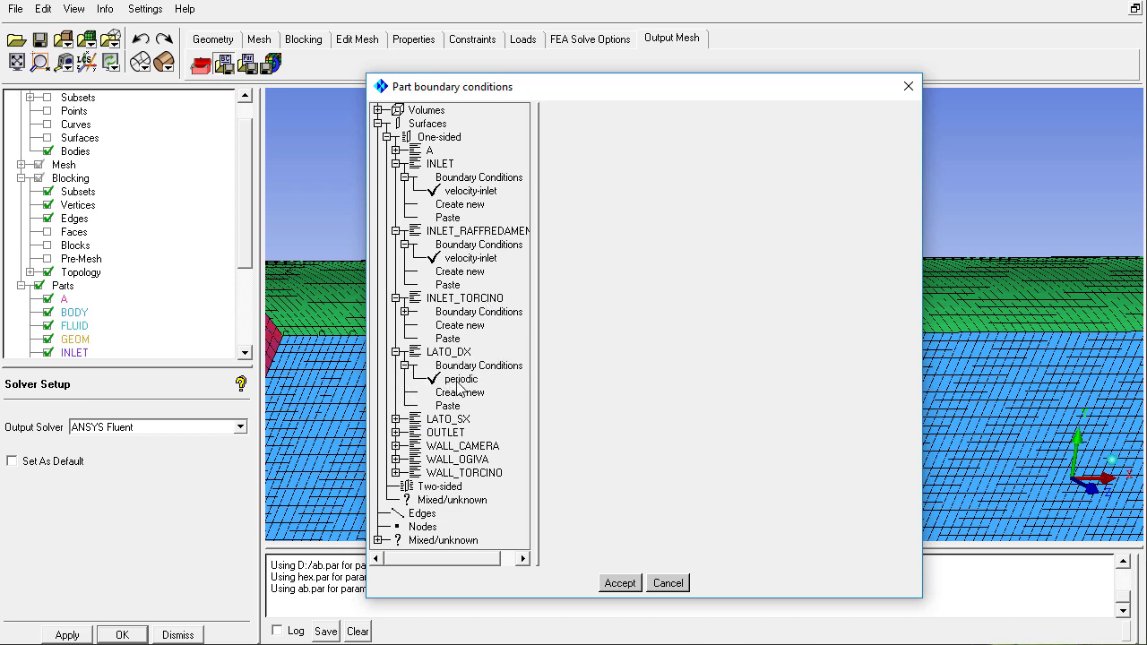
click(461, 379)
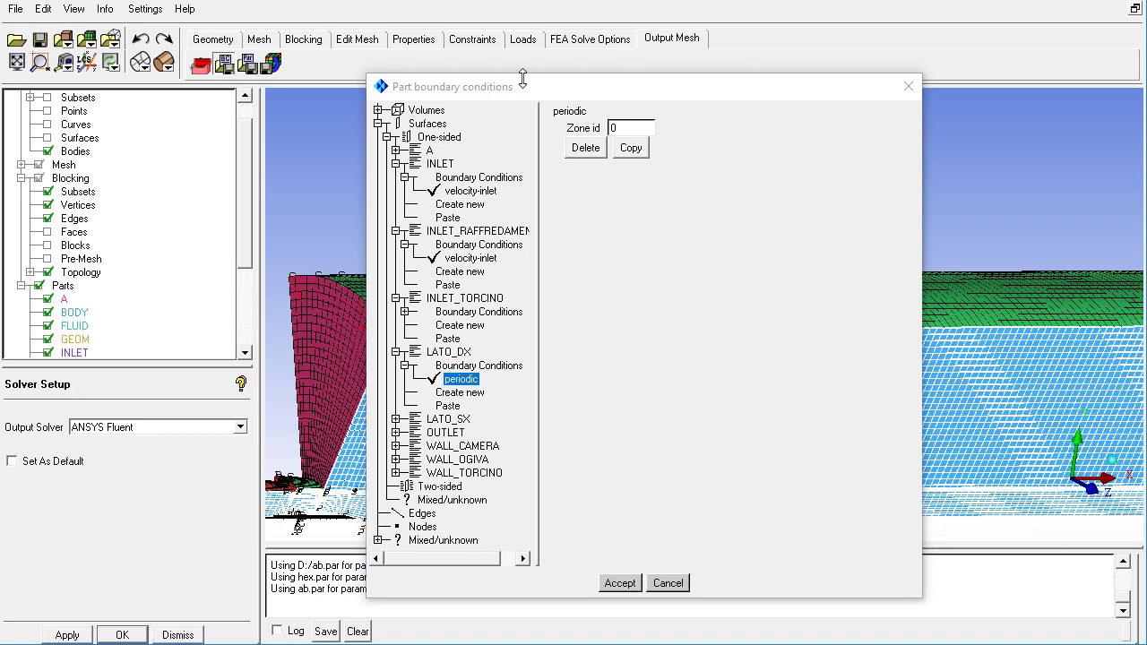
drag(522, 81, 1081, 147)
drag(614, 418, 779, 380)
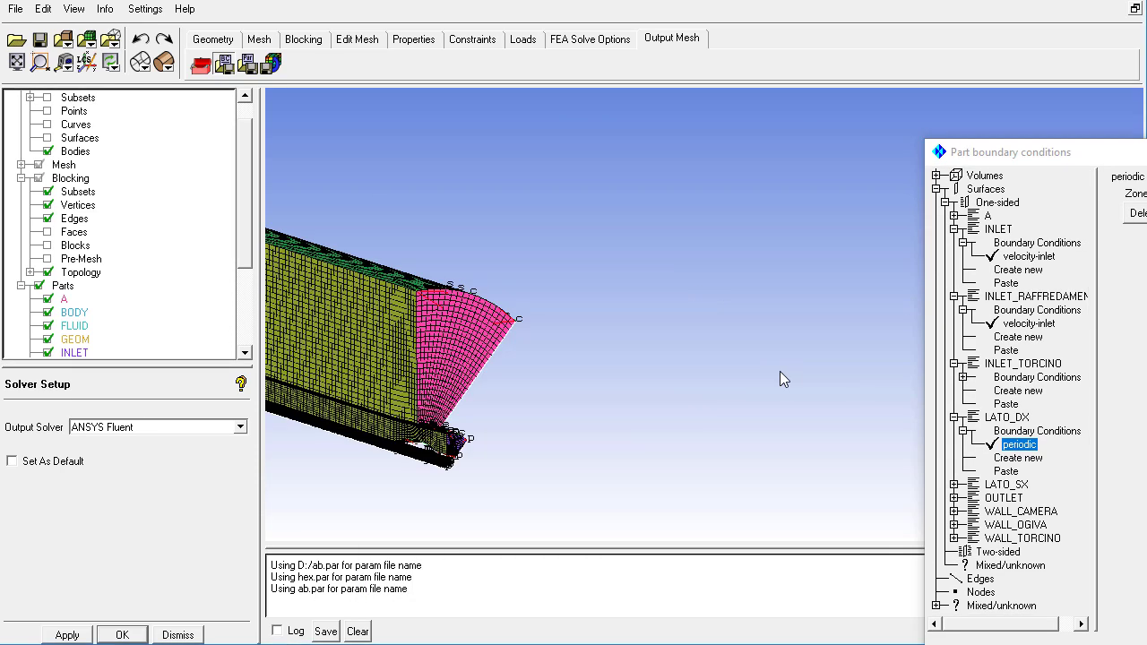
middle_drag(505, 381, 827, 400)
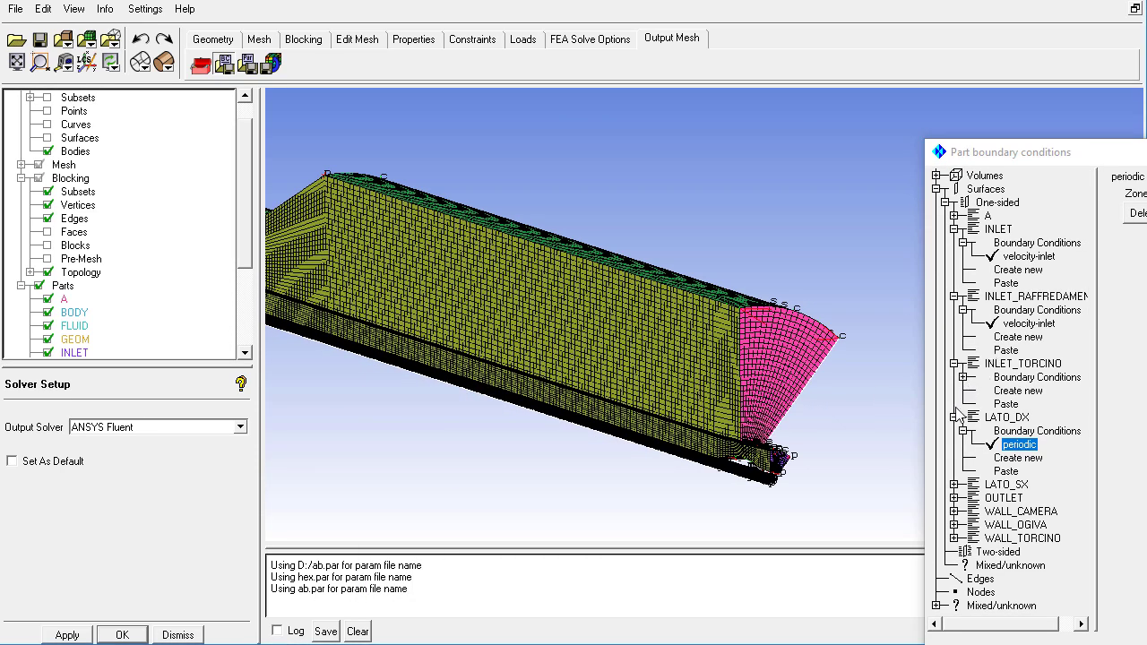
Check the periodic boundary condition on LATO_SX, view the matching sector side, and bring the dialog back fully into view.
click(953, 491)
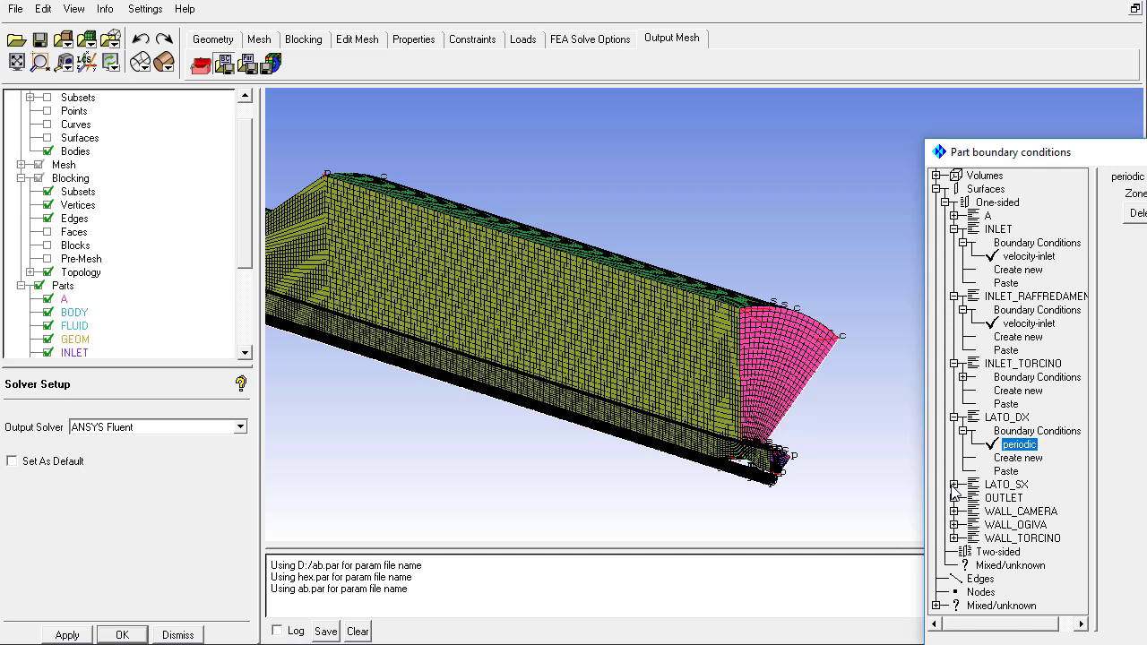
click(954, 484)
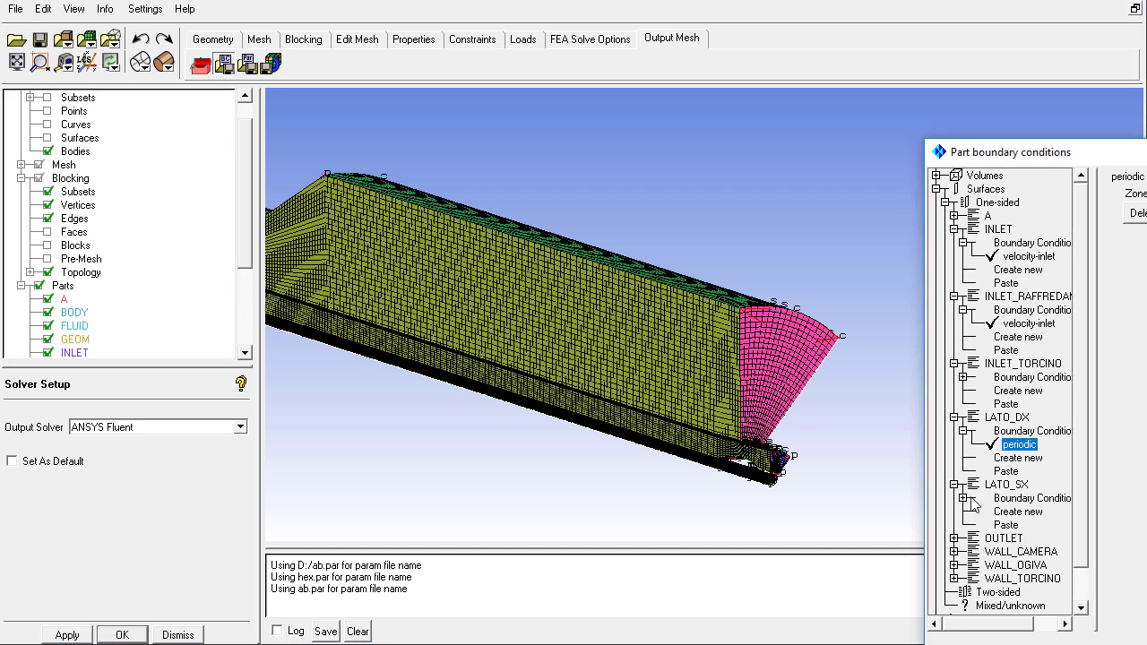
click(964, 499)
click(1019, 512)
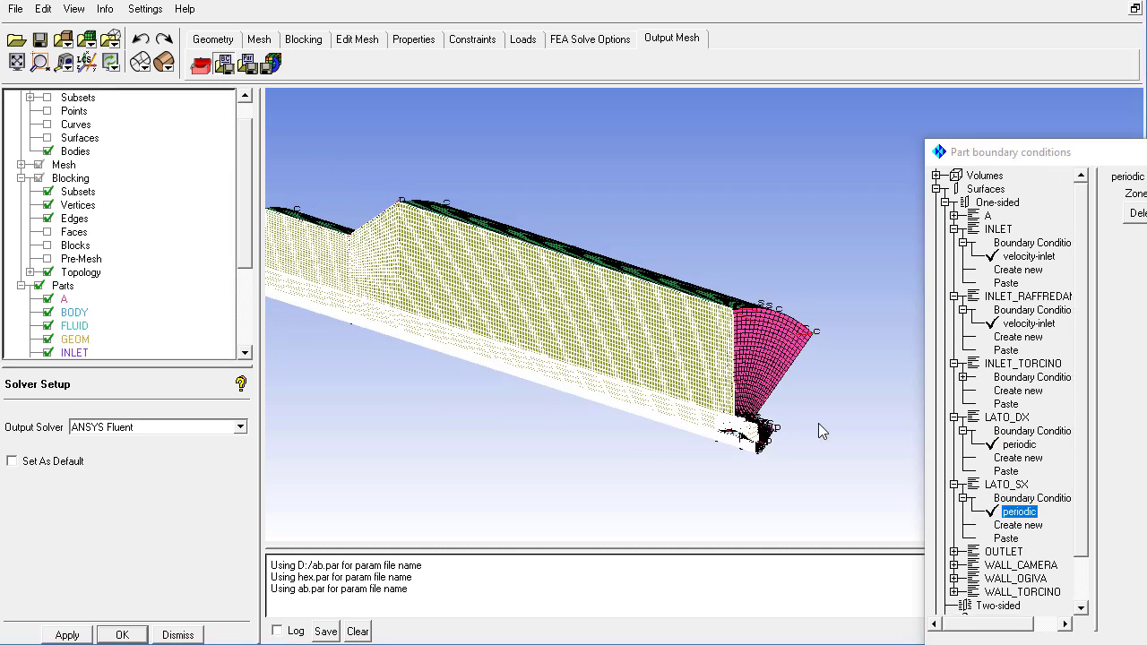
drag(682, 340, 609, 324)
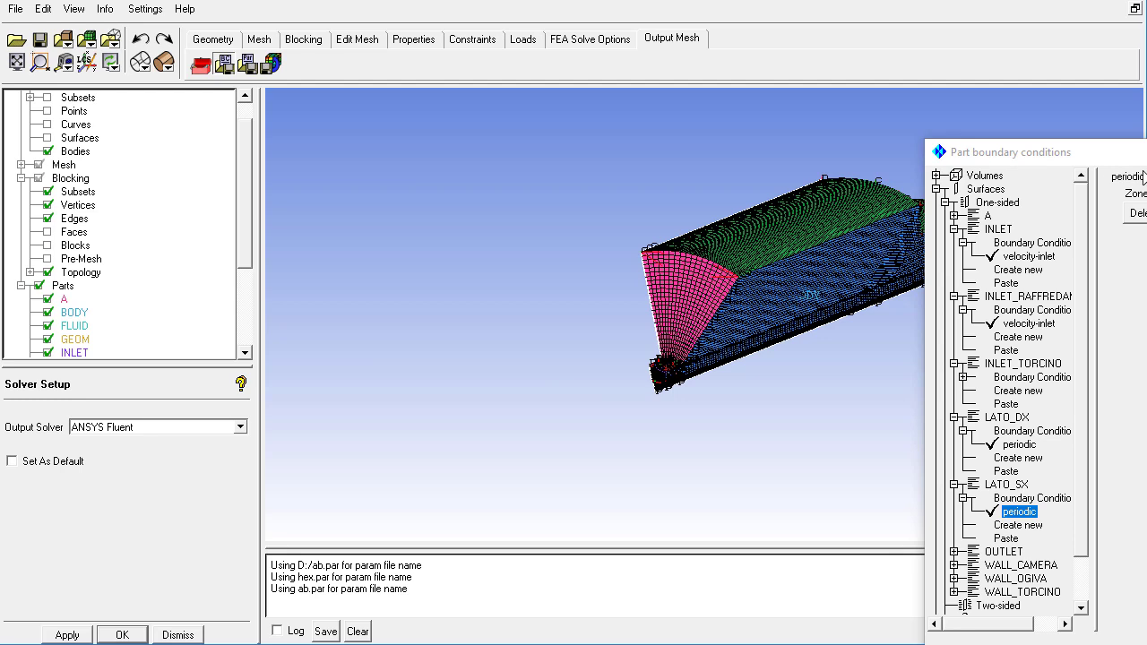
drag(1138, 152, 369, 76)
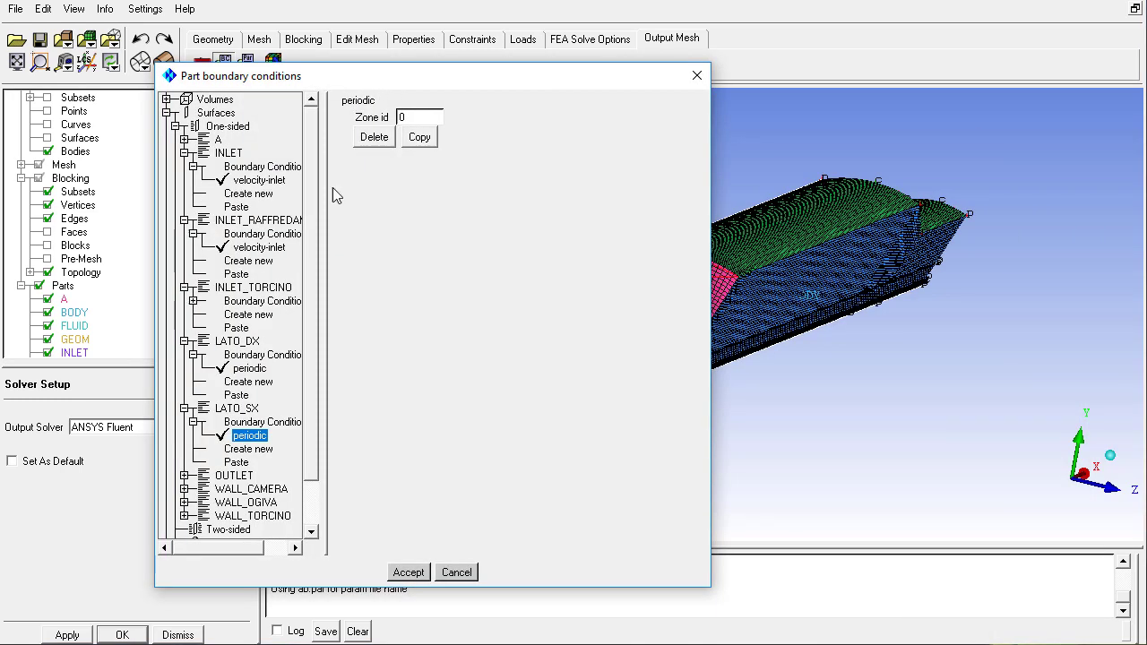
Review the boundary conditions of OUTLET and WALL_CAMERA, and accept the part boundary conditions.
click(183, 476)
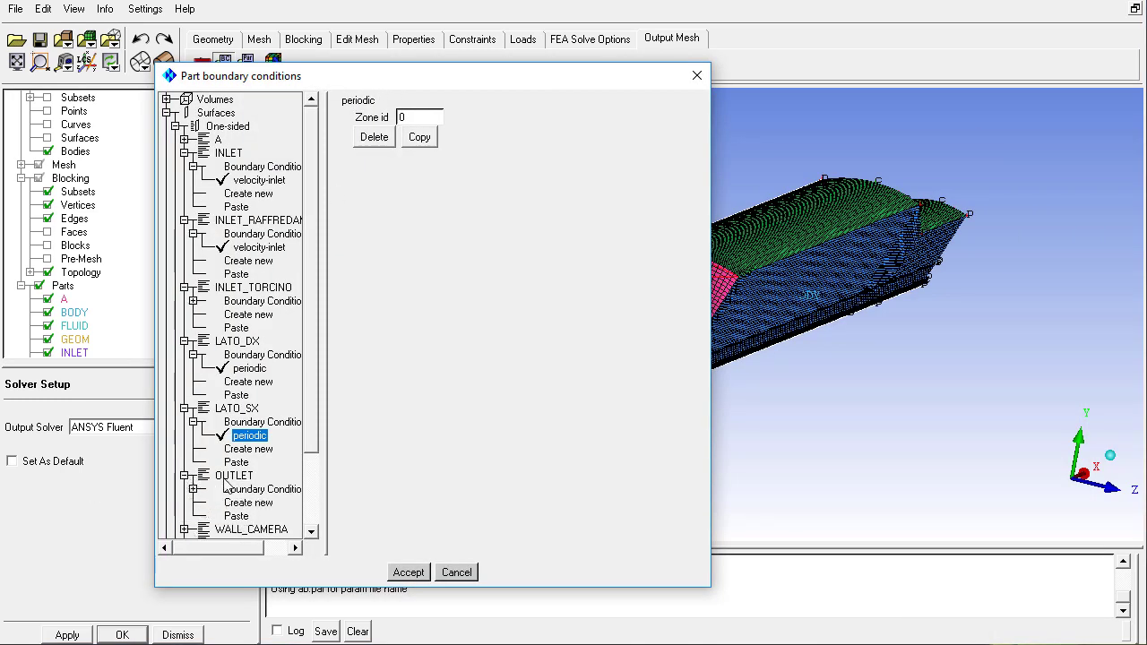
scroll(316, 445, down, 2)
click(193, 409)
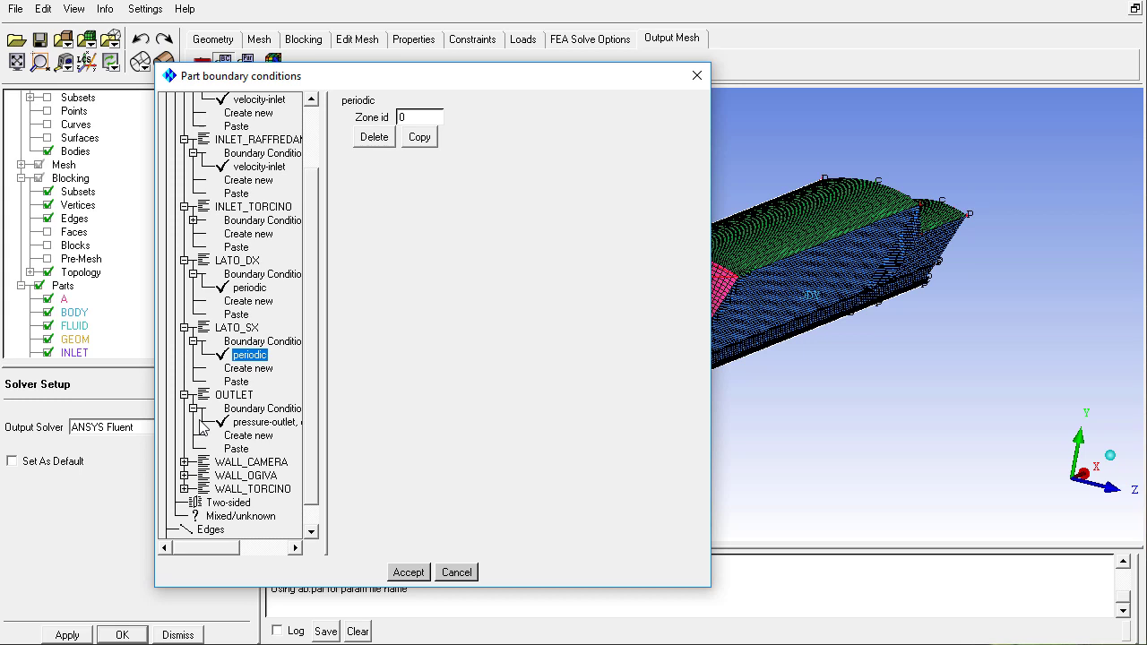
click(185, 462)
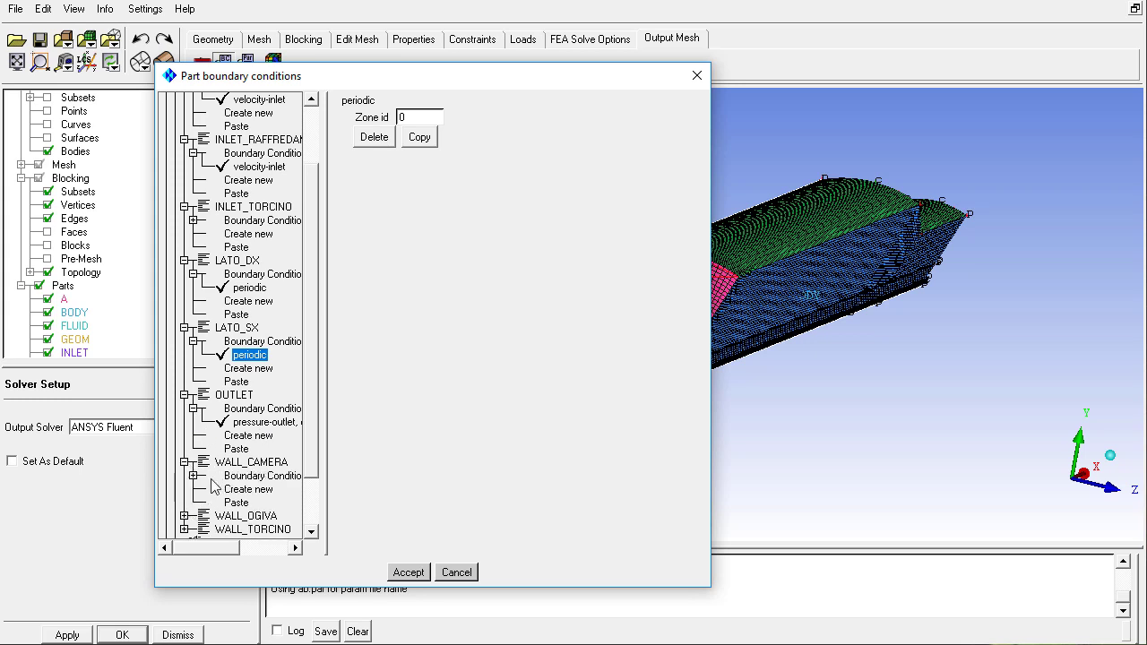
click(194, 476)
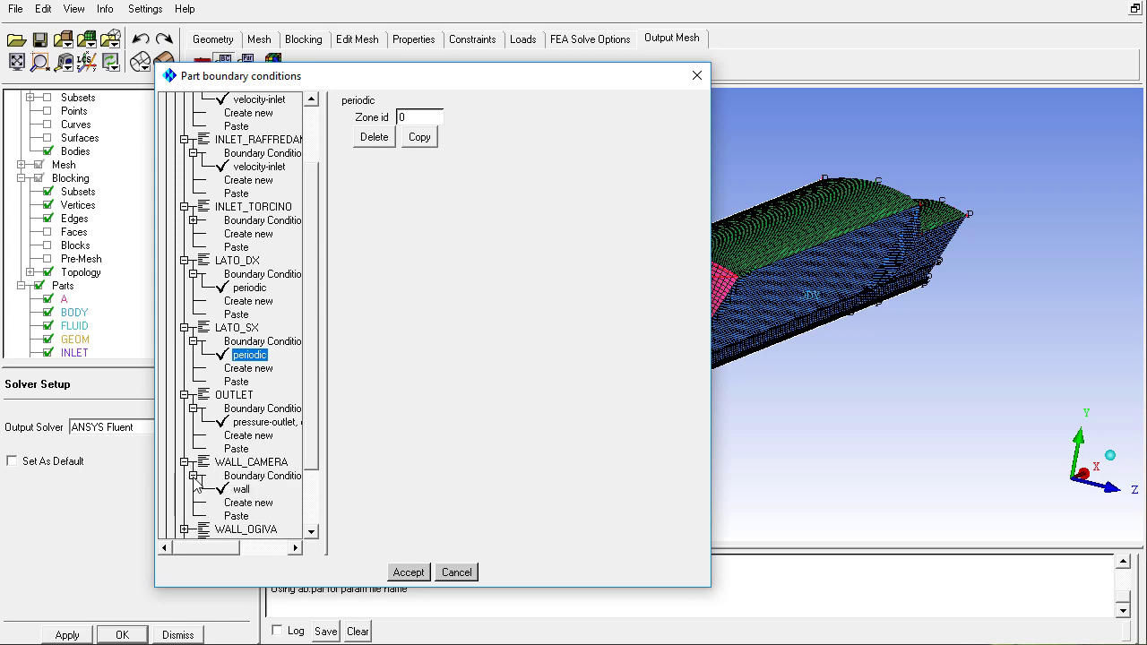
click(406, 572)
Start writing the solver input, saving the current project first and choosing ab.uns as the mesh to export.
click(269, 65)
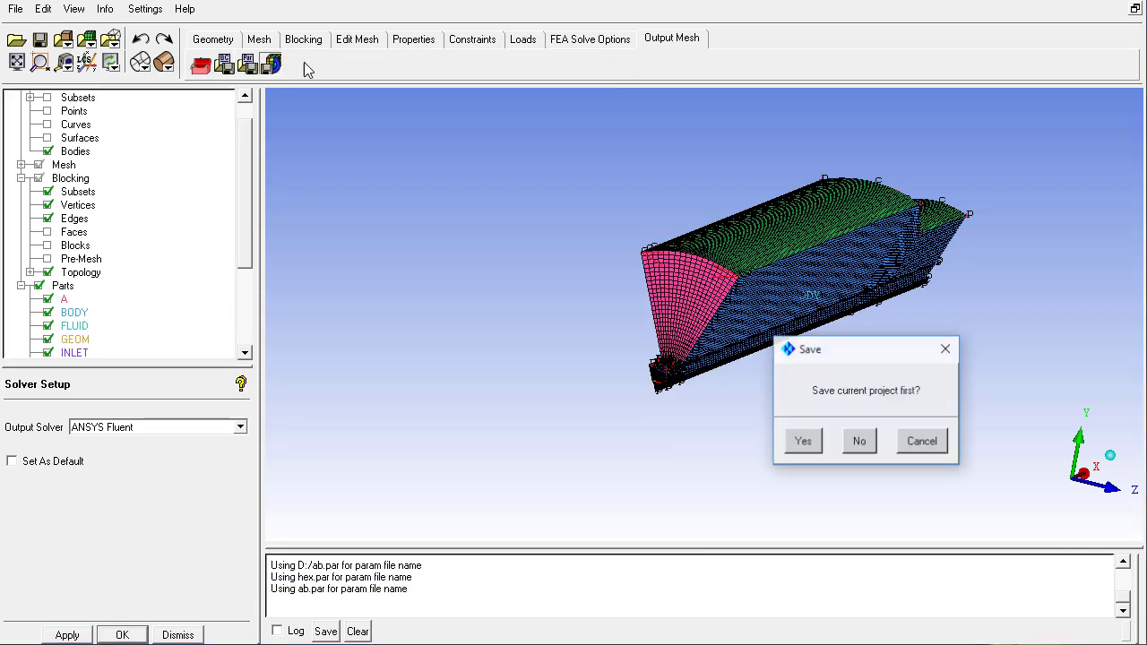
click(803, 441)
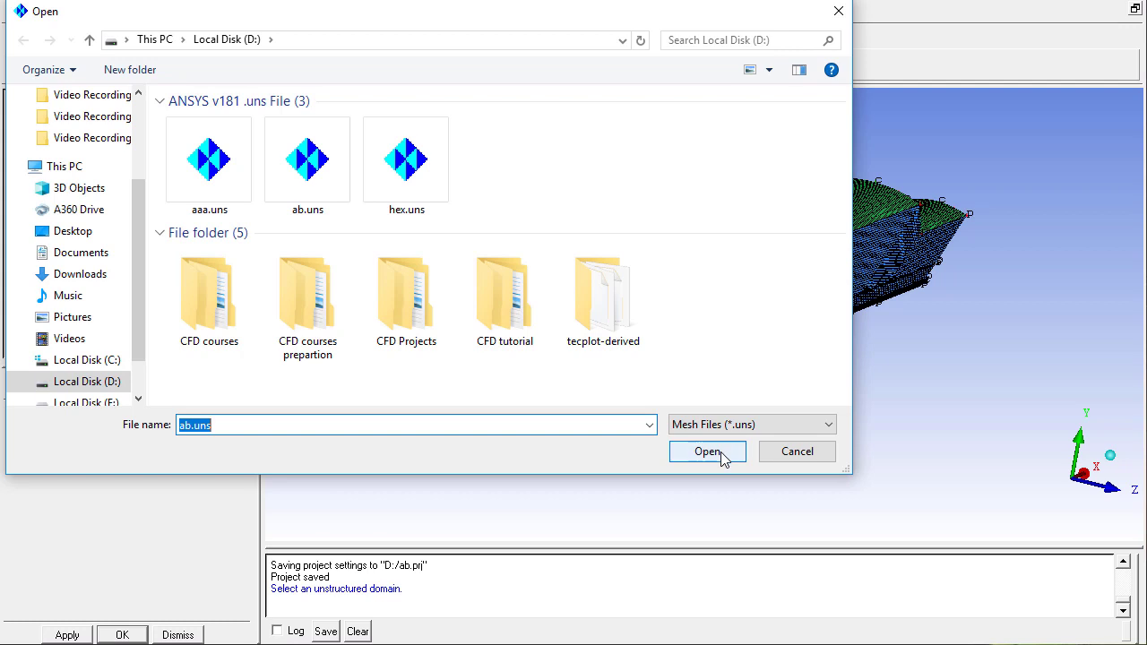
click(722, 455)
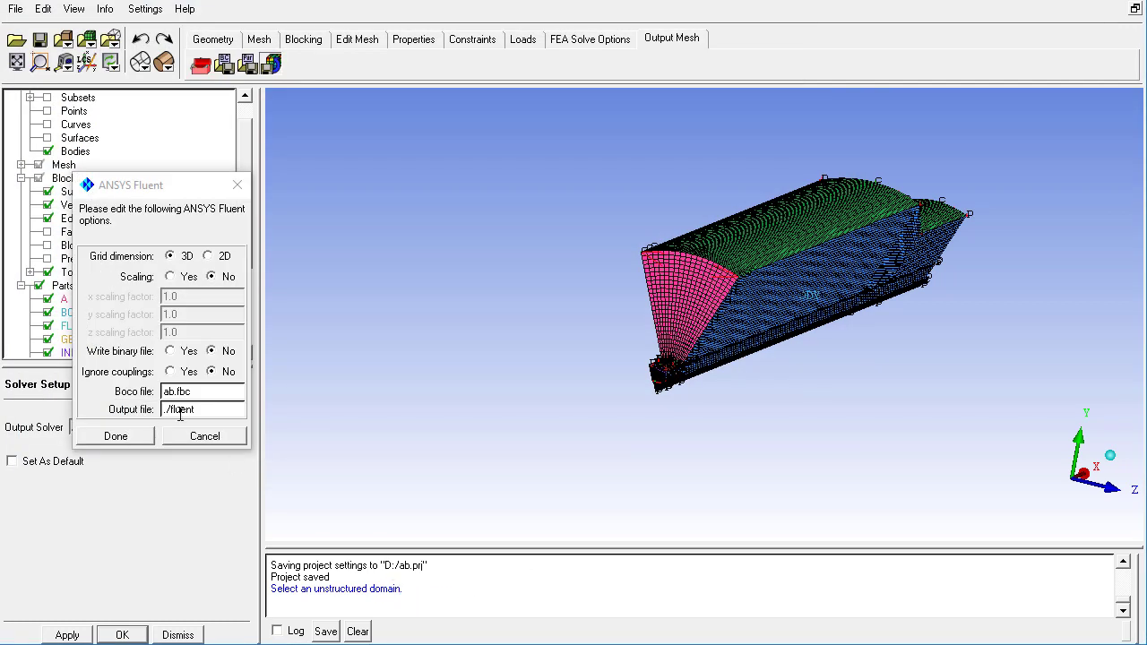
Name the output file combustionchamber45, write the ANSYS Fluent mesh, and enlarge the message area.
click(135, 439)
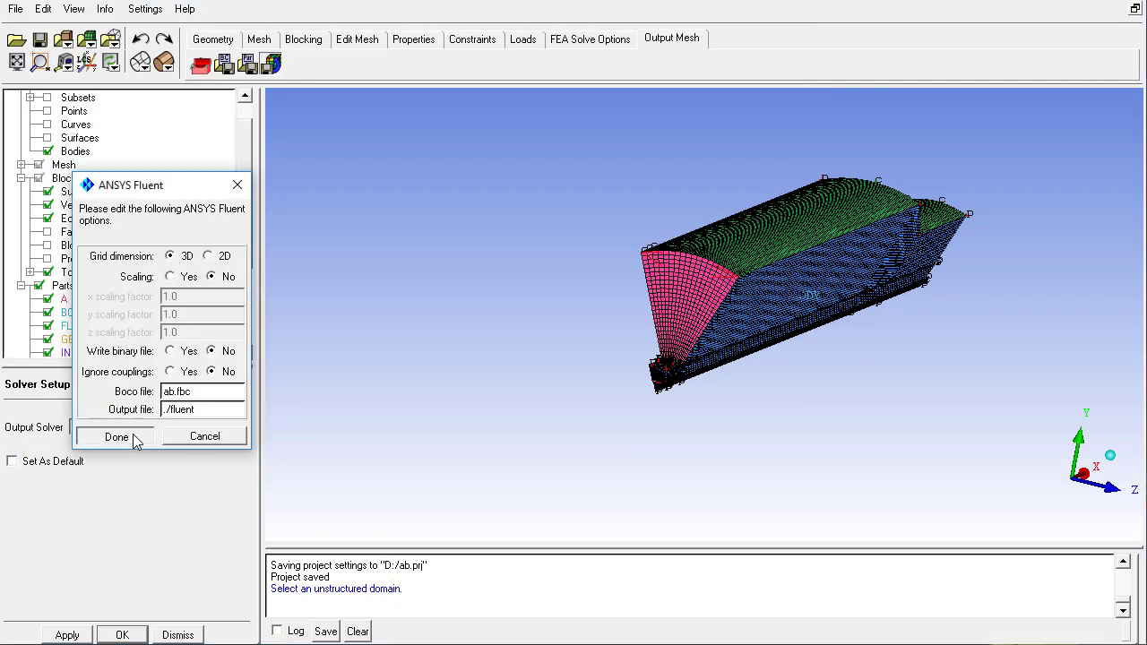
double_click(183, 409)
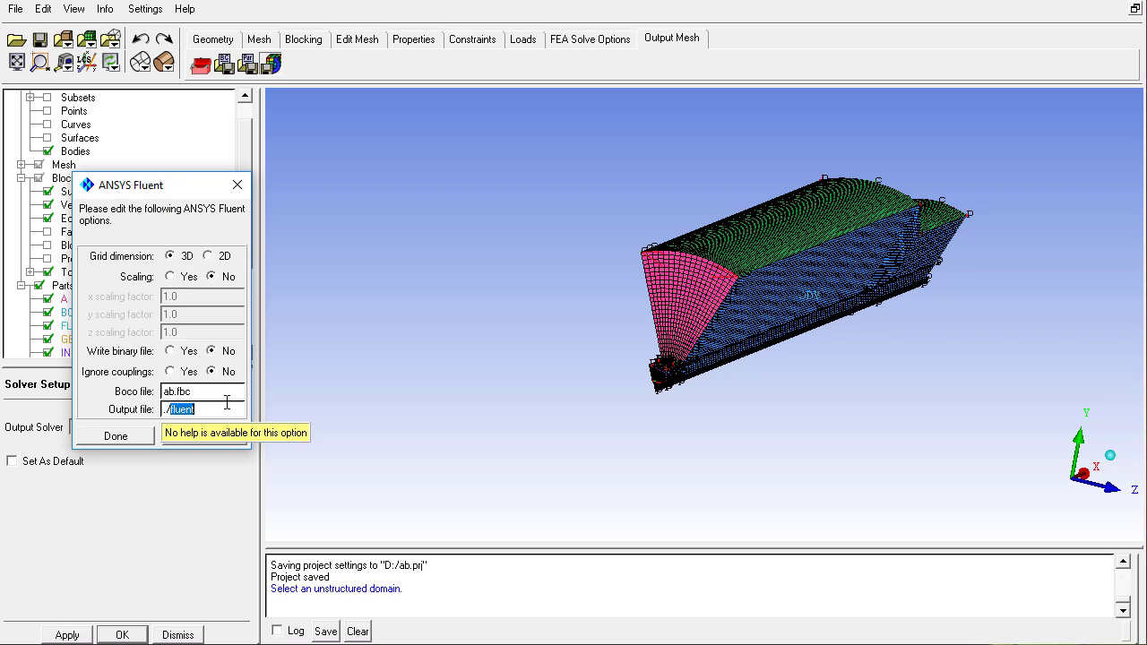
text(d)
text(be)
text(r45)
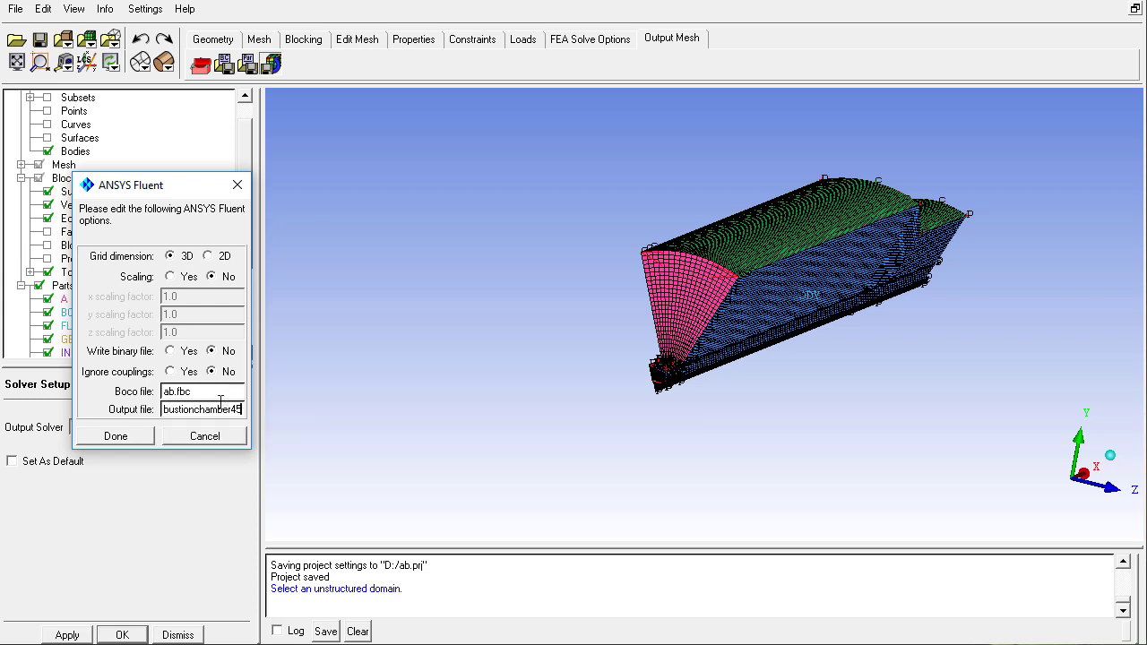
click(117, 437)
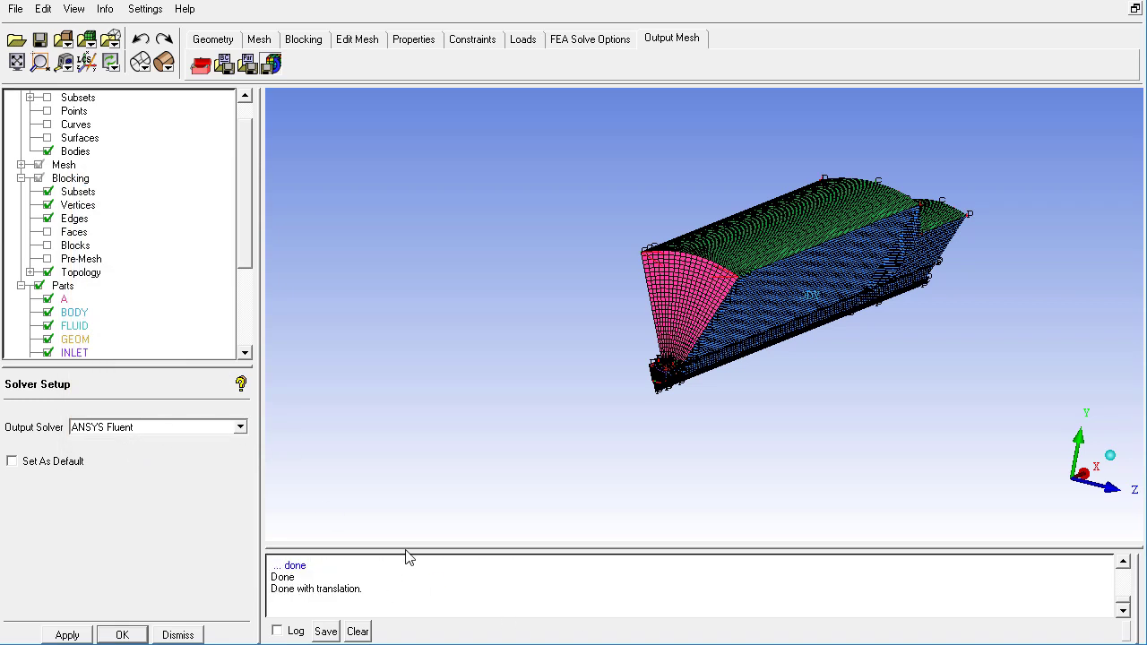
drag(414, 545, 415, 430)
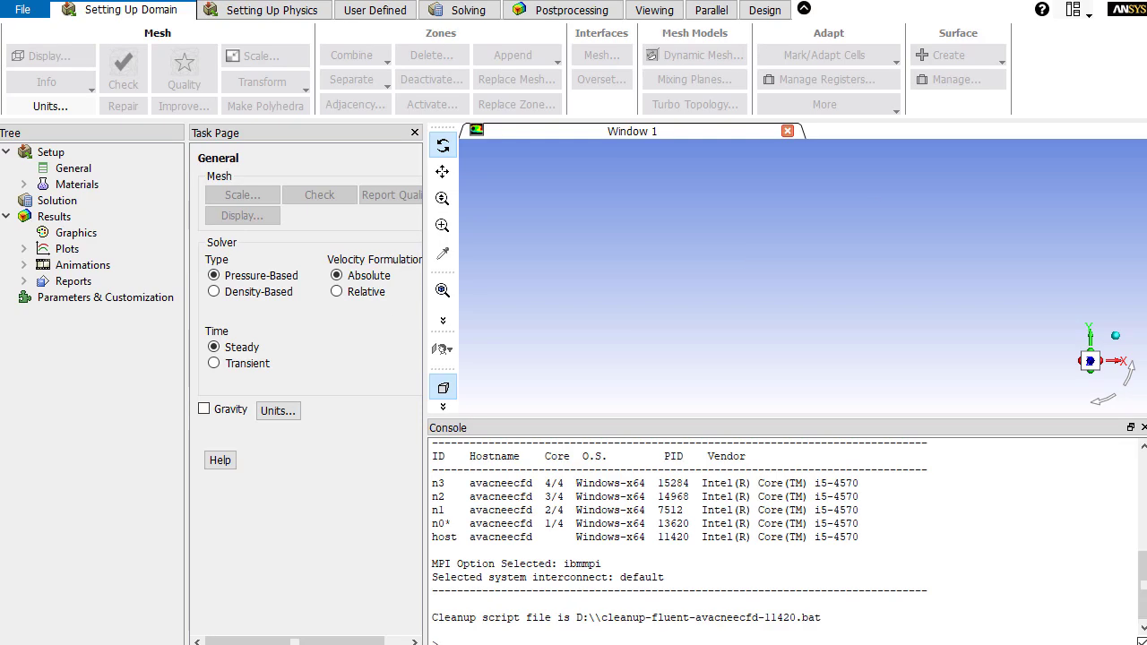
Switch to ANSYS Fluent and read the mesh file fluent.msh from D:\.
click(23, 10)
mouse_move(54, 30)
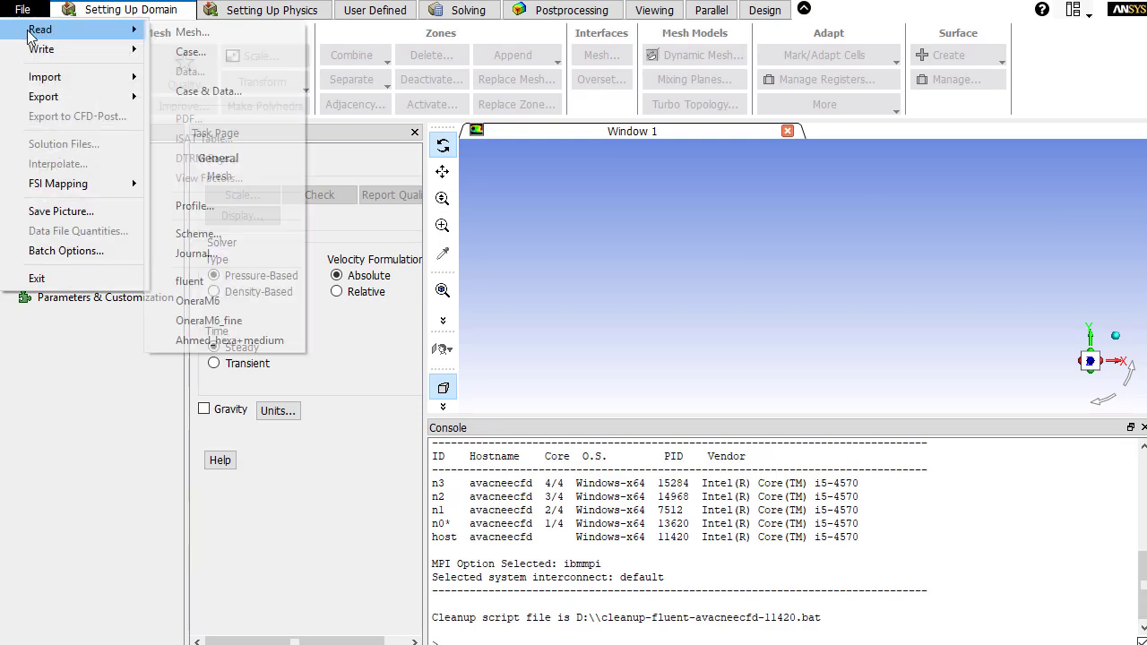
click(191, 33)
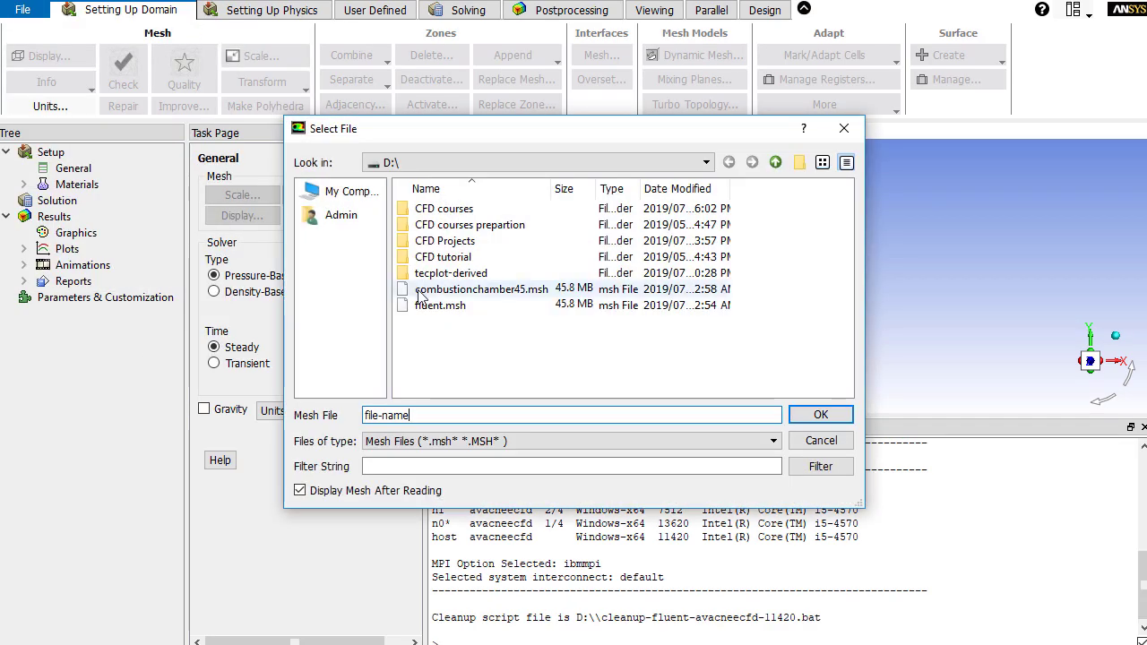
click(435, 308)
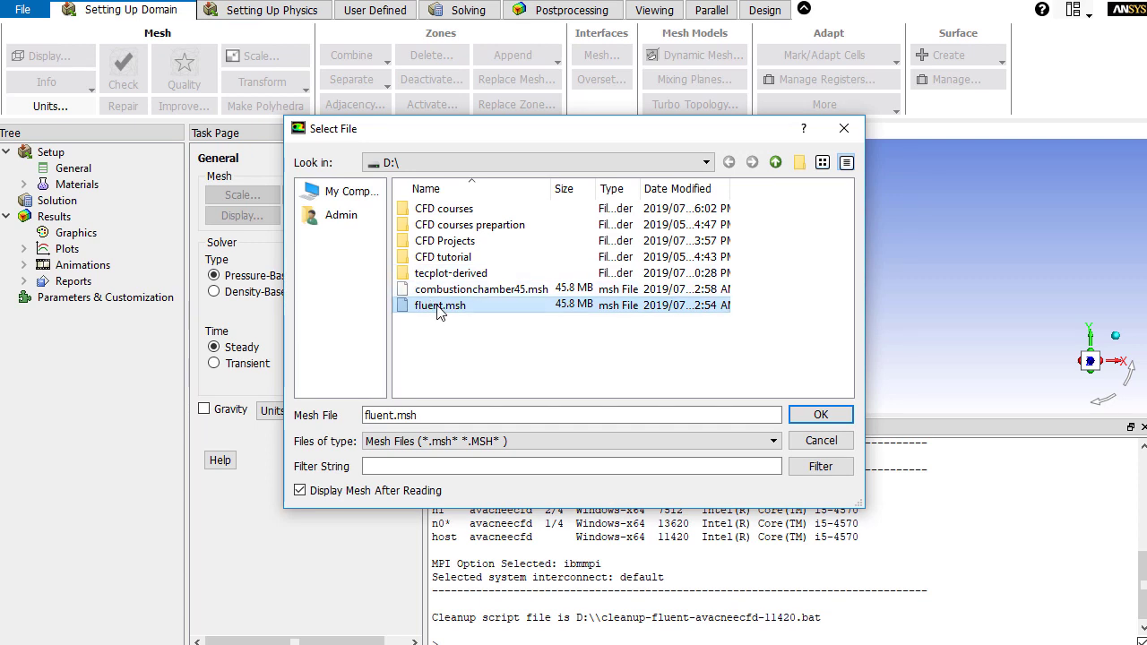
double_click(439, 307)
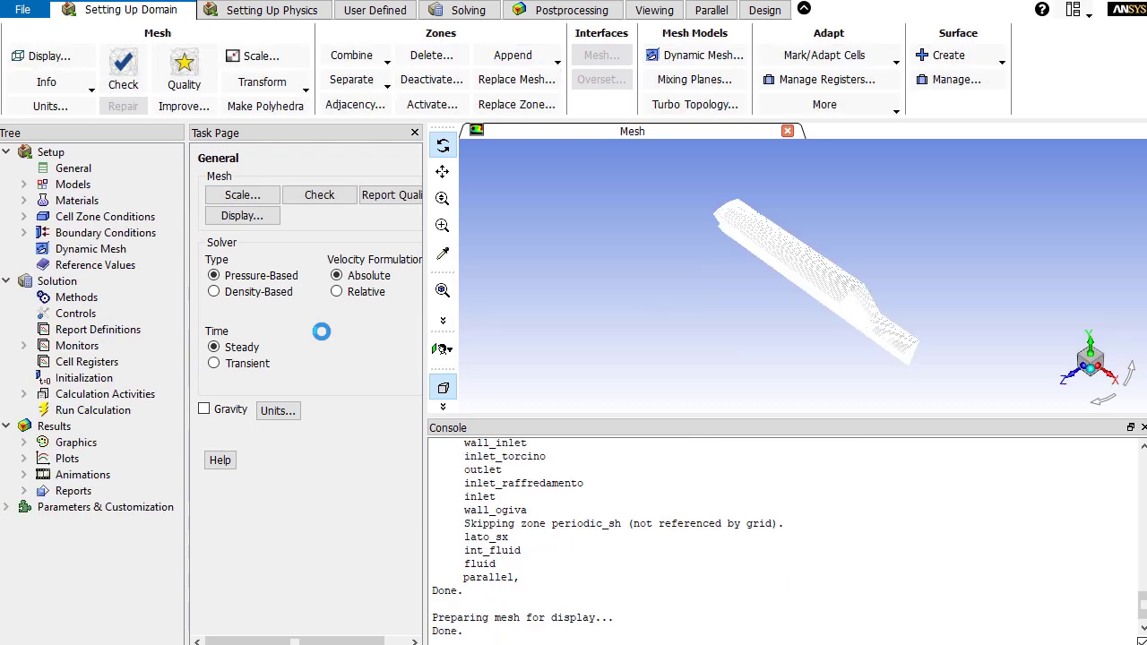
Run a mesh check and examine the periodic zone's rotation angle in the console.
click(322, 197)
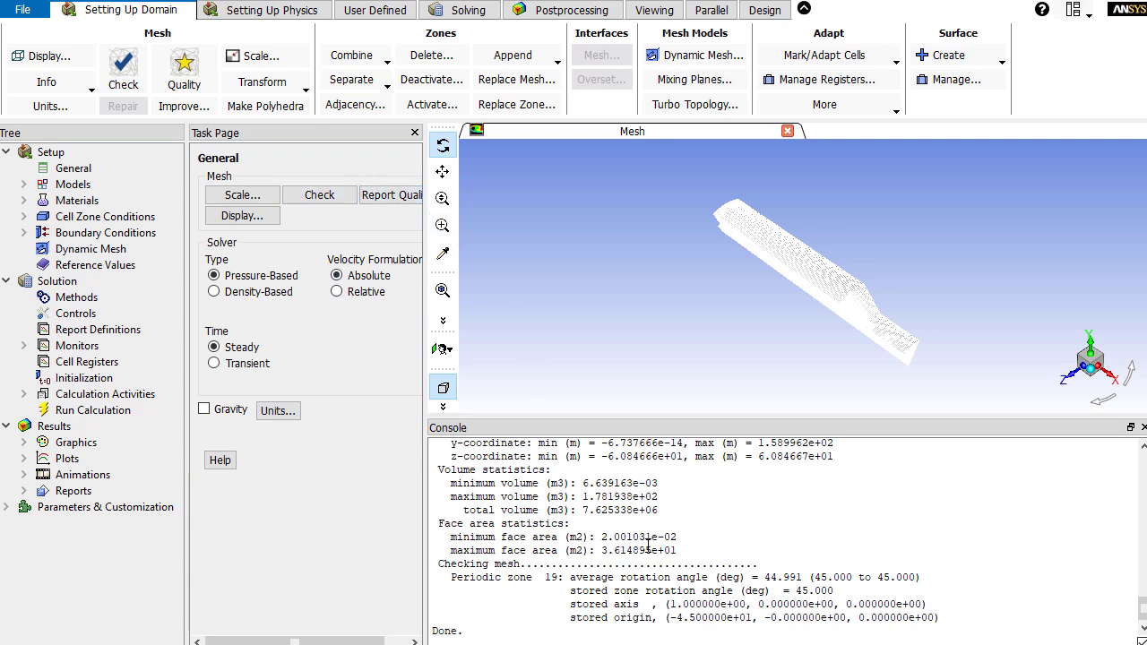
drag(767, 577, 794, 568)
click(778, 576)
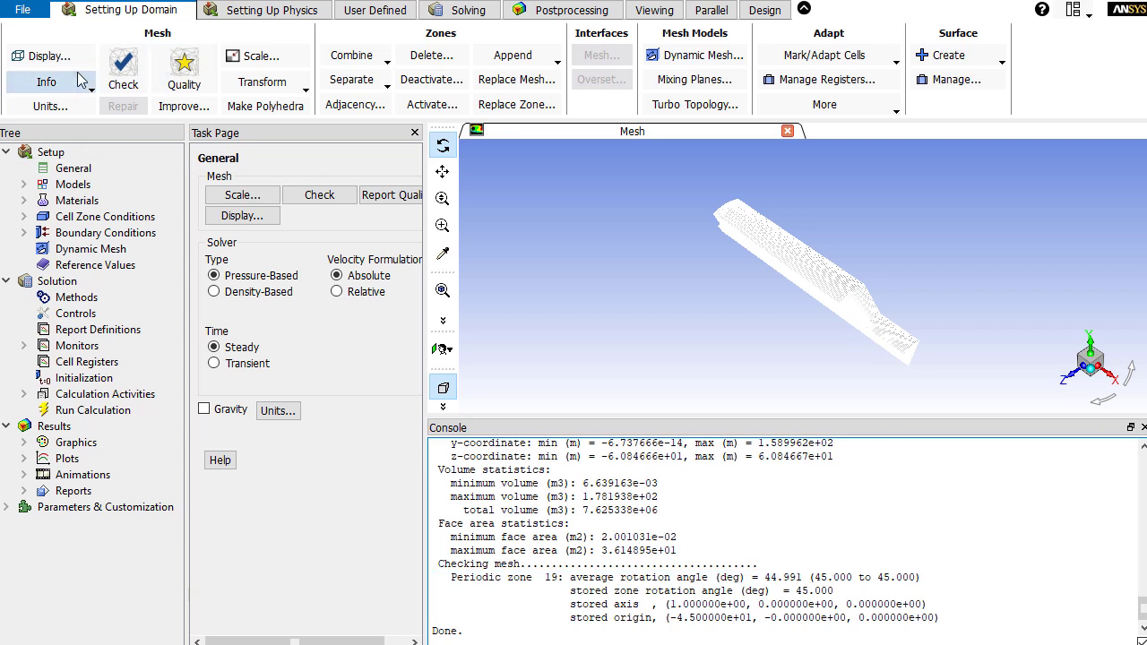
Display the preselected surfaces as mesh edges without faces, and inspect the sector from several sides with the dialog moved aside.
click(56, 57)
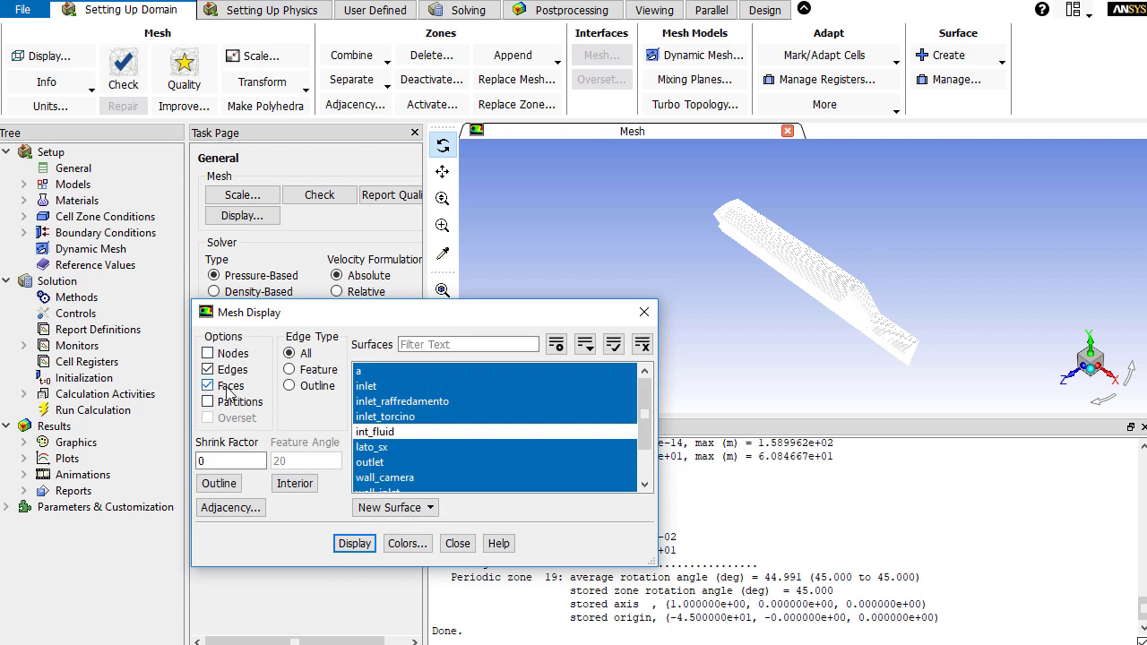
click(354, 544)
drag(674, 267, 827, 245)
drag(526, 318, 381, 316)
drag(716, 275, 908, 275)
drag(727, 246, 816, 299)
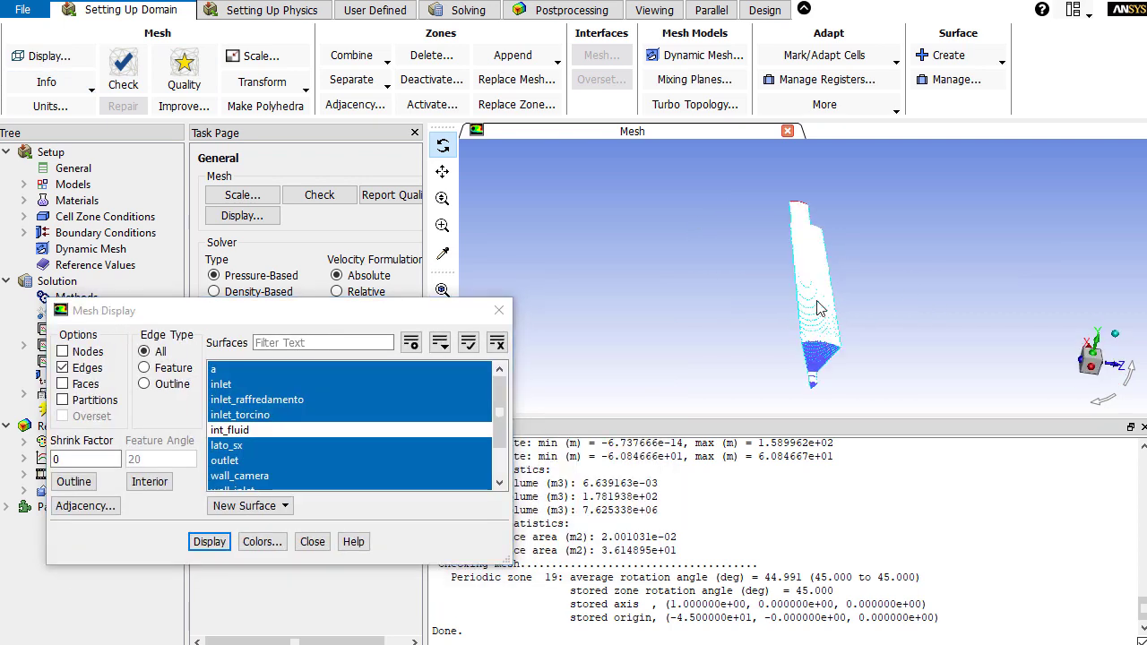
middle_drag(756, 262, 819, 341)
mouse_move(813, 291)
mouse_down()
mouse_move(906, 274)
mouse_move(917, 332)
mouse_up()
middle_drag(926, 347, 838, 280)
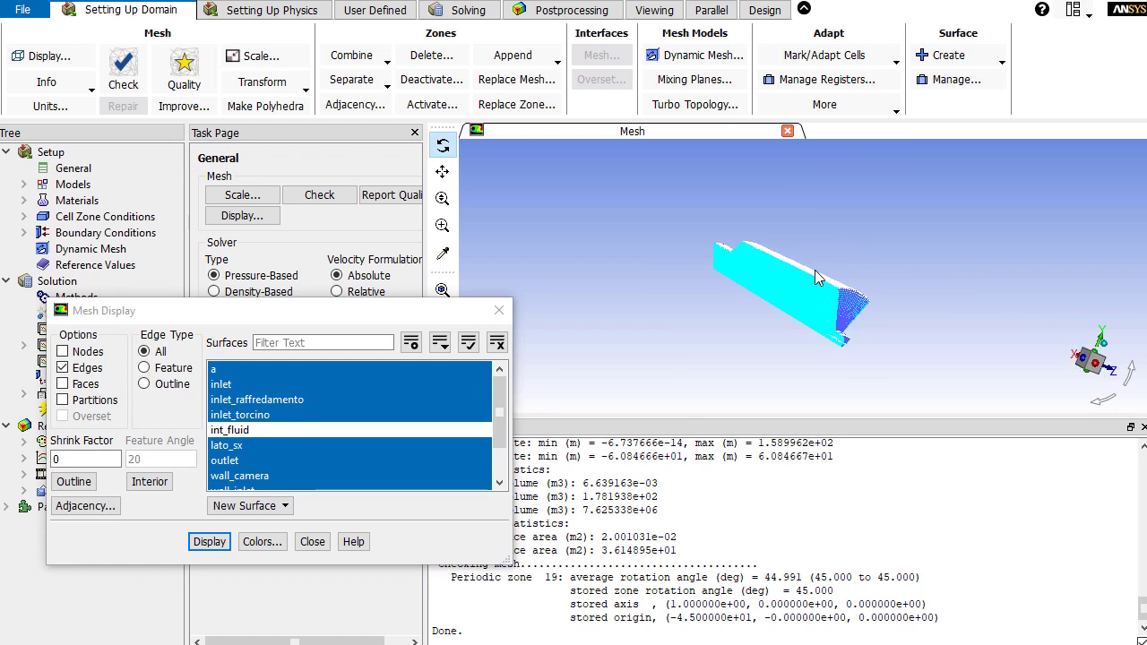
drag(815, 269, 612, 250)
middle_drag(695, 255, 816, 337)
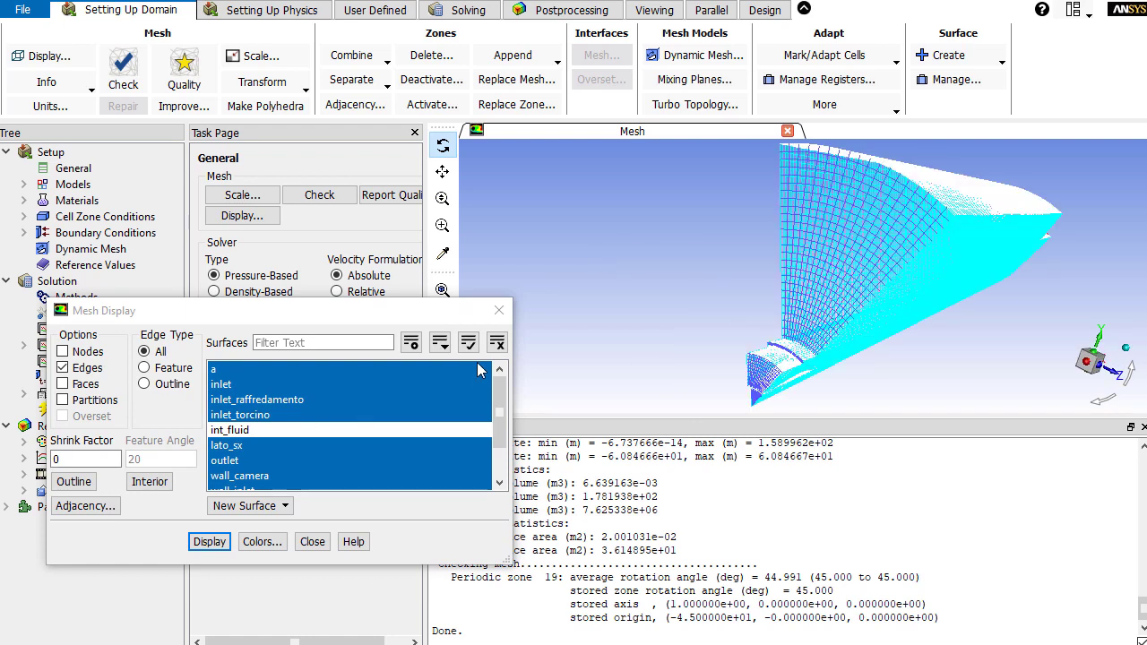
Deselect all surfaces, display only lato_sx, and inspect the periodic side of the sector.
click(497, 342)
scroll(253, 434, down, 1)
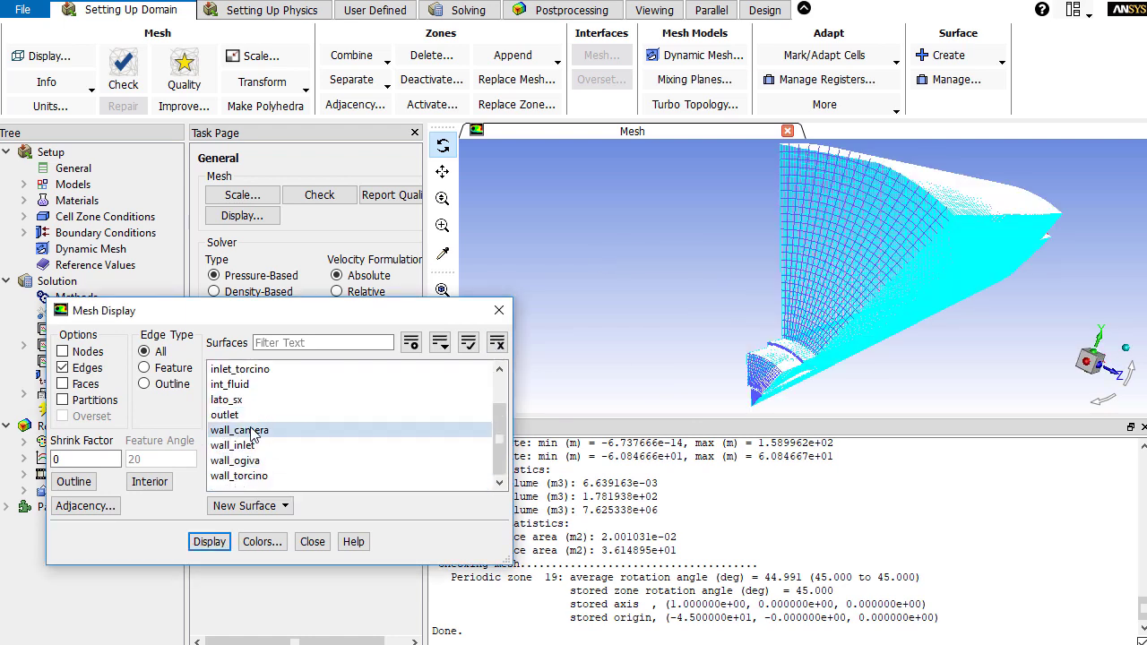
click(235, 400)
scroll(273, 423, up, 1)
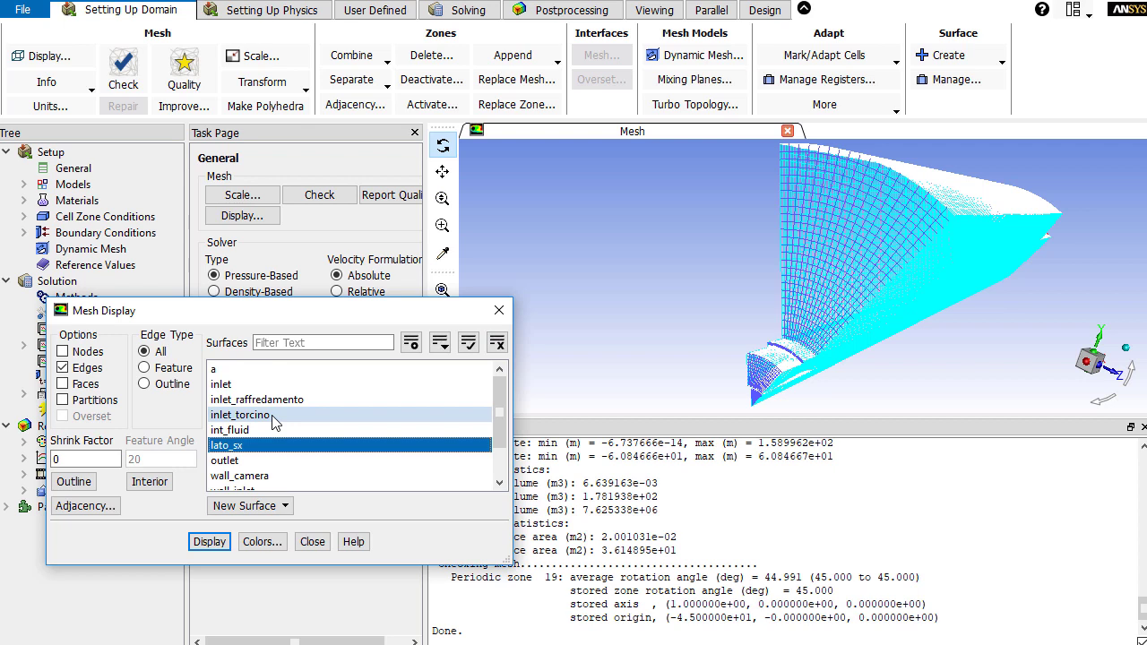
click(209, 542)
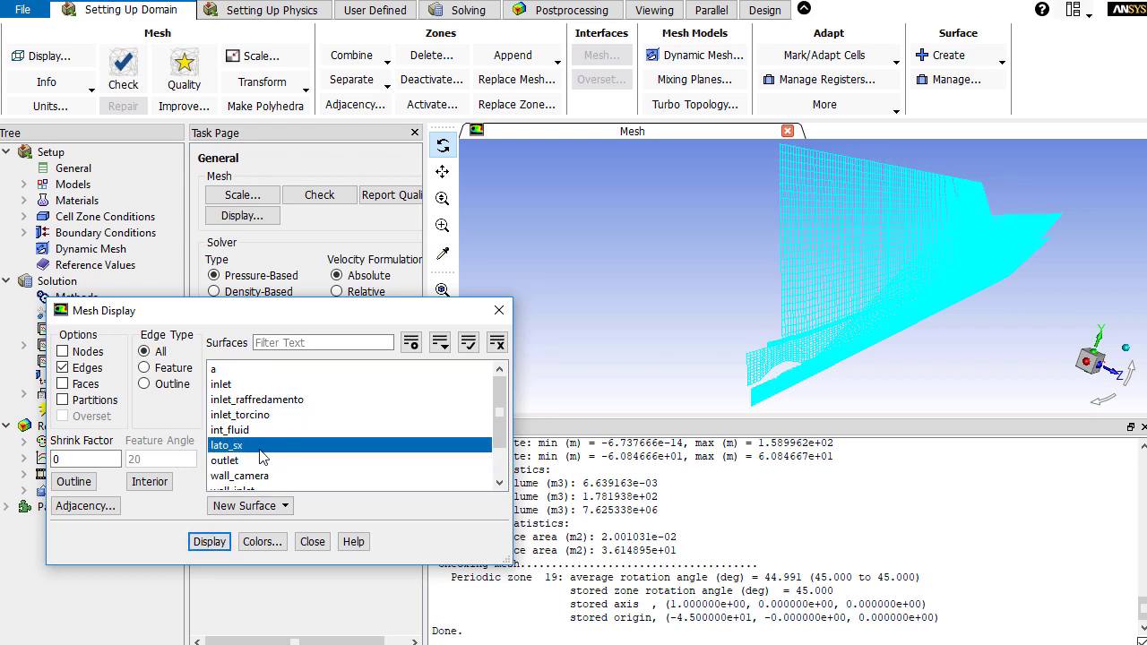
click(893, 230)
drag(892, 227, 623, 305)
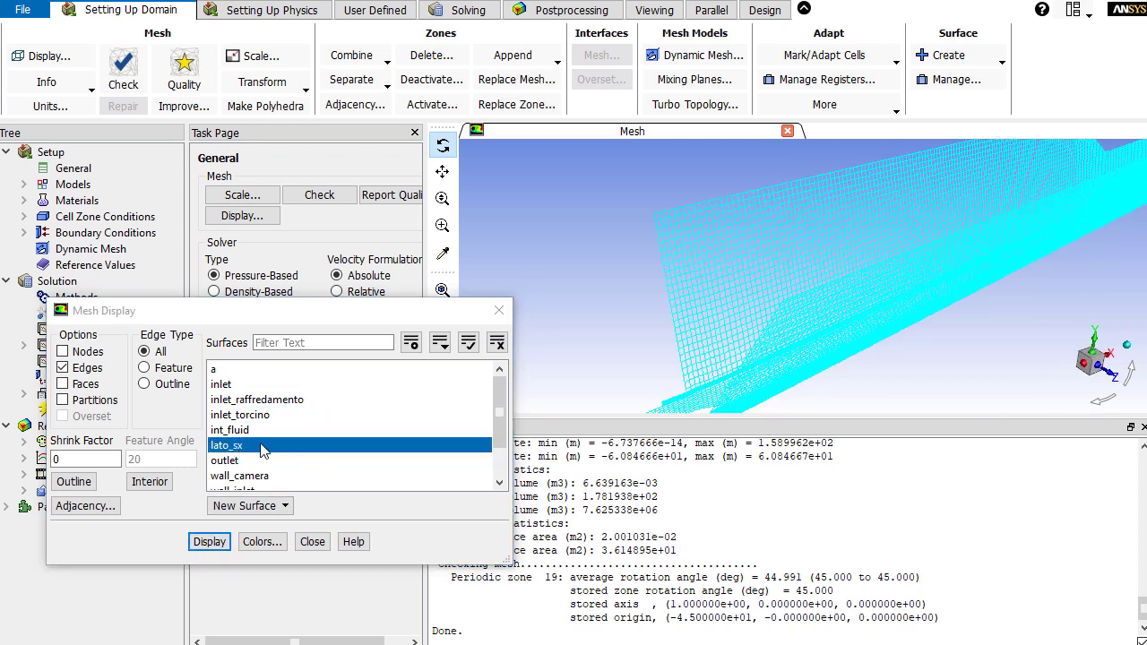
drag(756, 302, 698, 277)
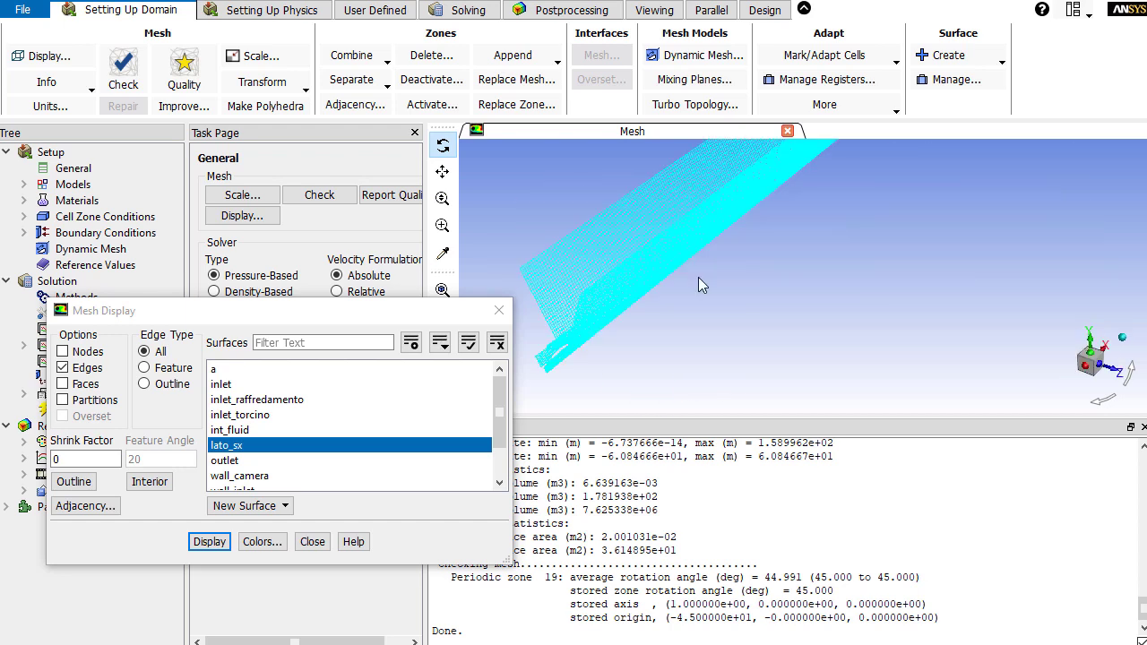
Add inlet, inlet_raffredamento, inlet_torcino and surface a to the mesh display.
click(249, 400)
click(224, 385)
click(242, 415)
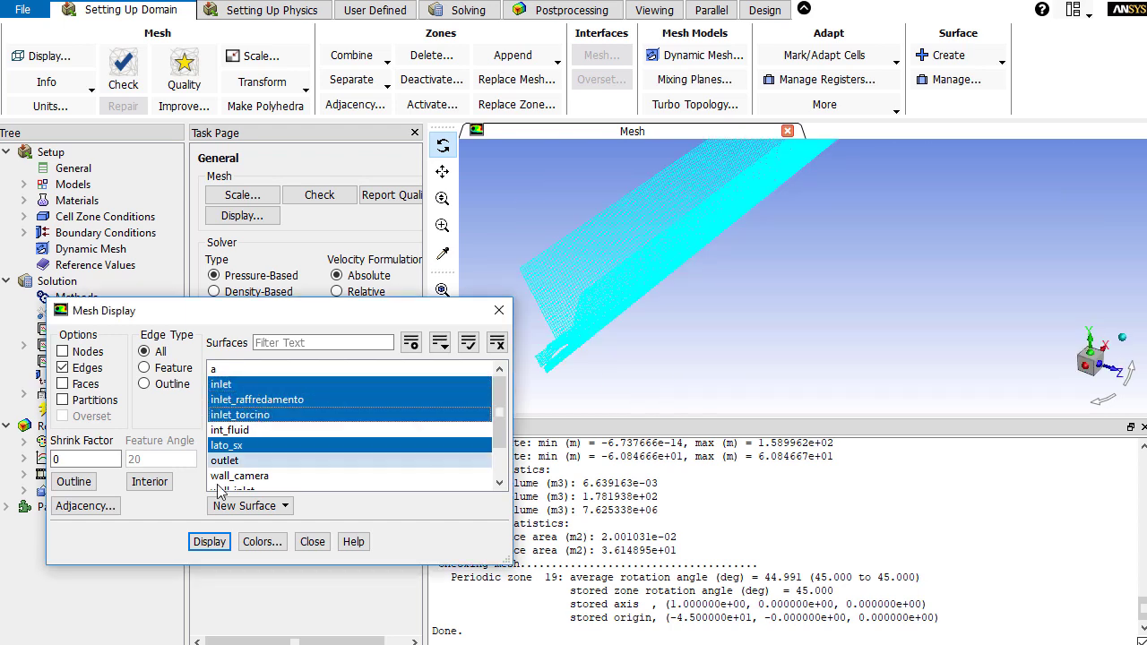
click(209, 541)
drag(650, 306, 596, 324)
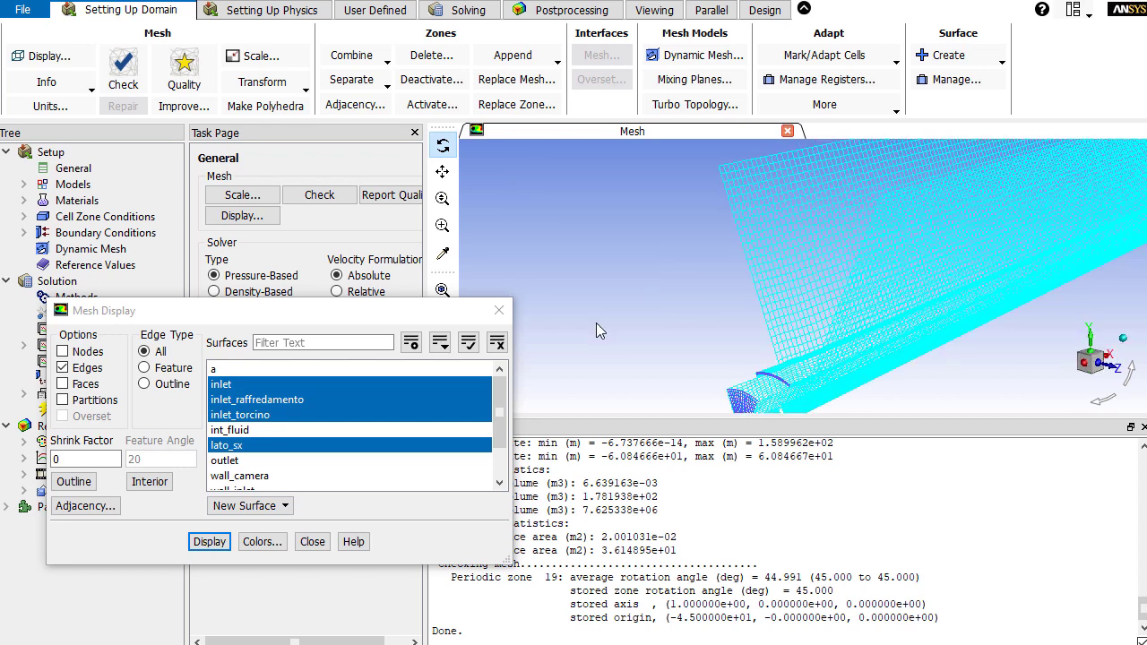
click(224, 369)
click(210, 542)
Add wall_camera, wall_inlet, wall_ogiva, wall_torcino and outlet to the mesh display.
scroll(320, 394, down, 1)
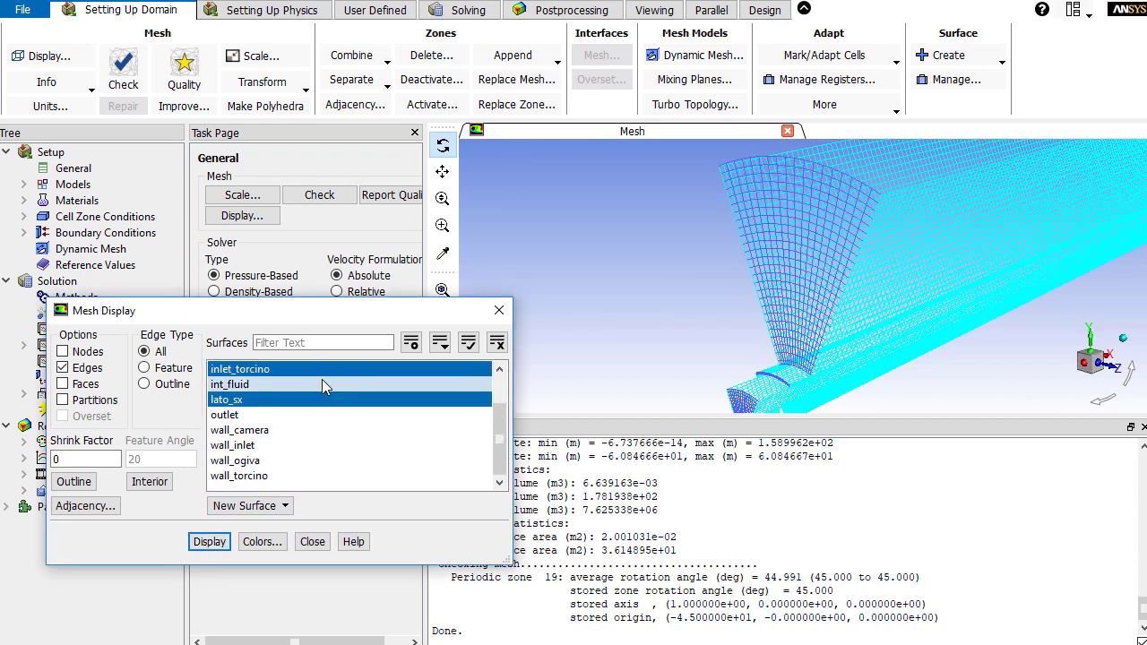
click(260, 430)
click(261, 445)
click(265, 461)
click(265, 476)
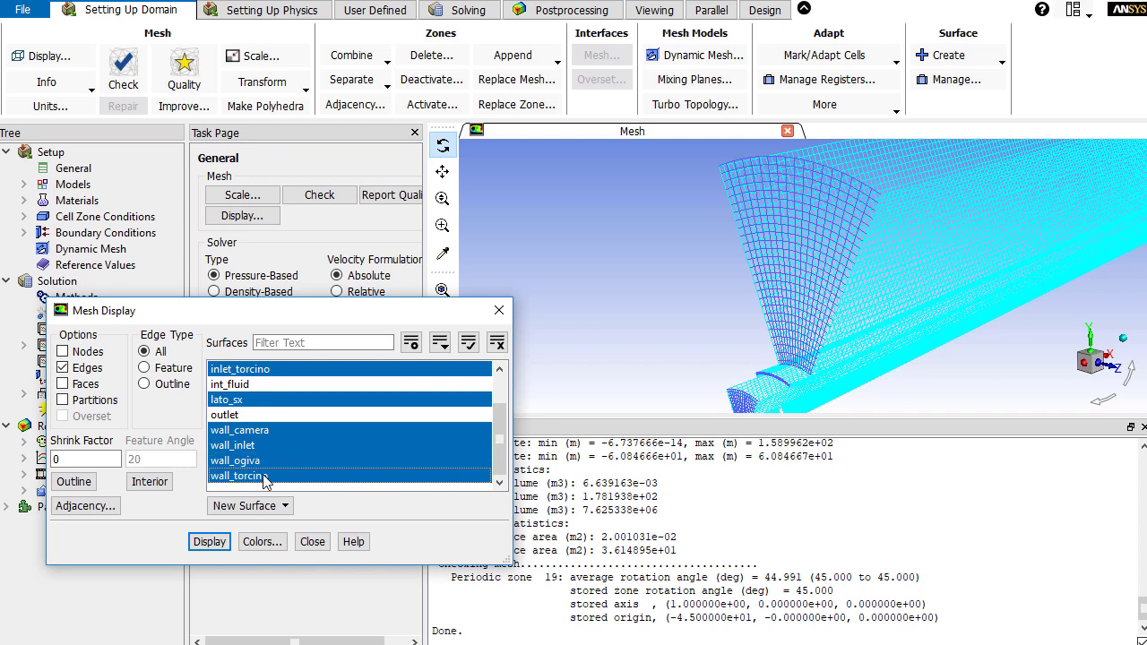
click(217, 542)
click(240, 415)
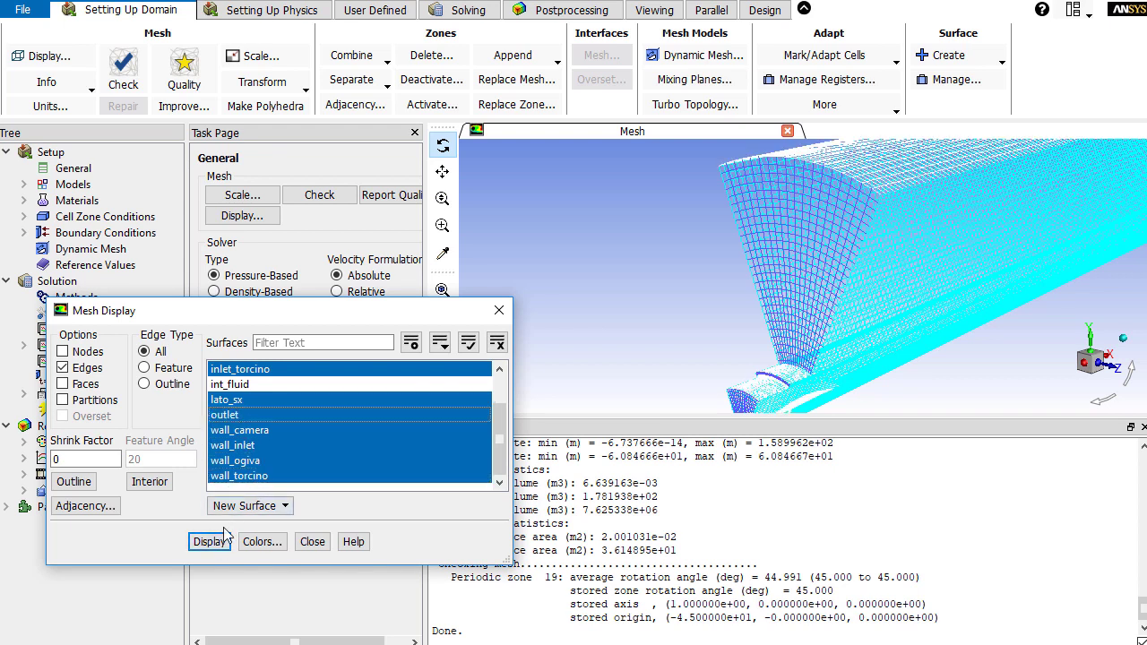
click(215, 541)
Examine the mesh at the sector's outlet end from several angles and at close range.
scroll(923, 235, down, 5)
drag(924, 234, 970, 316)
scroll(999, 259, up, 5)
scroll(913, 263, down, 5)
scroll(941, 336, up, 5)
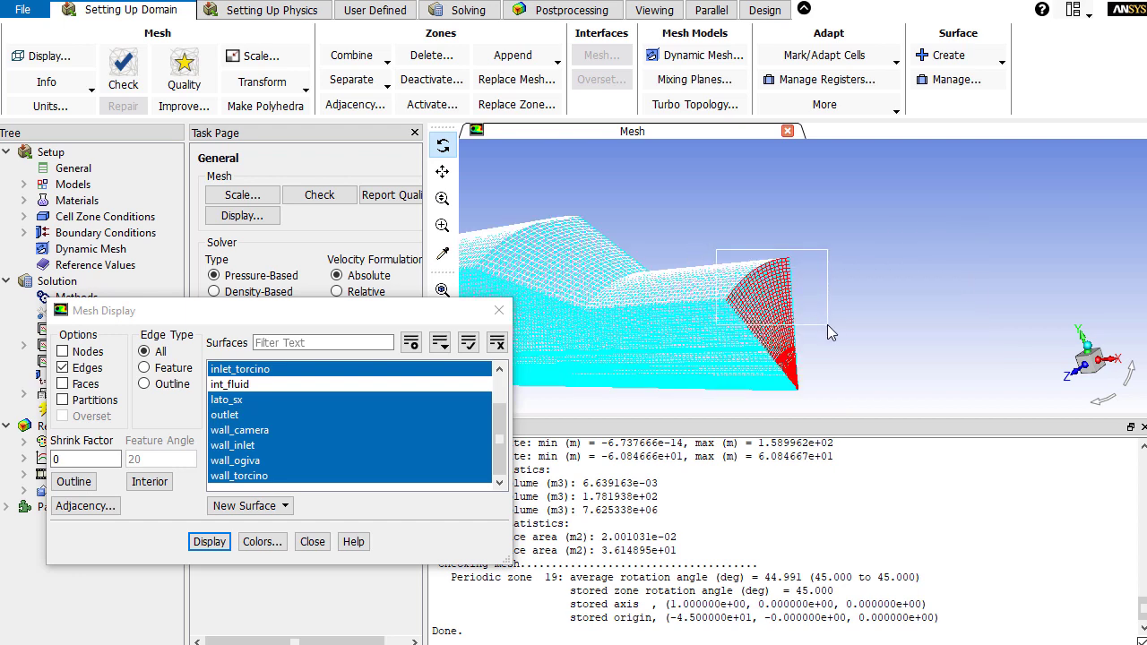
scroll(827, 325, up, 5)
scroll(842, 254, down, 5)
drag(843, 254, 743, 296)
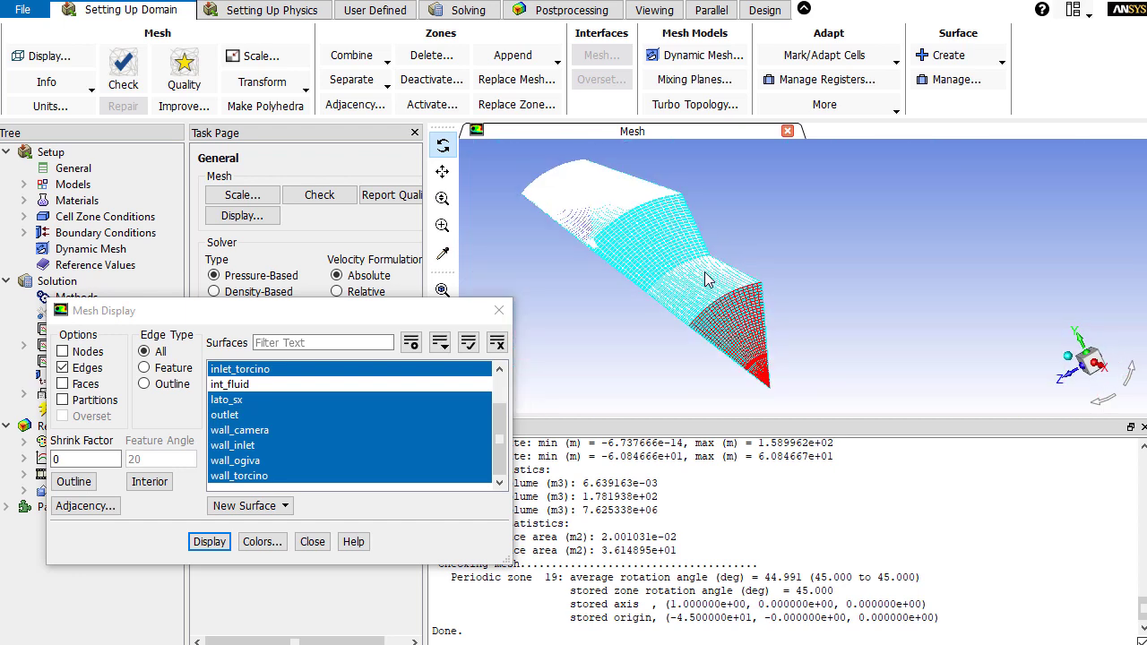
scroll(807, 309, up, 5)
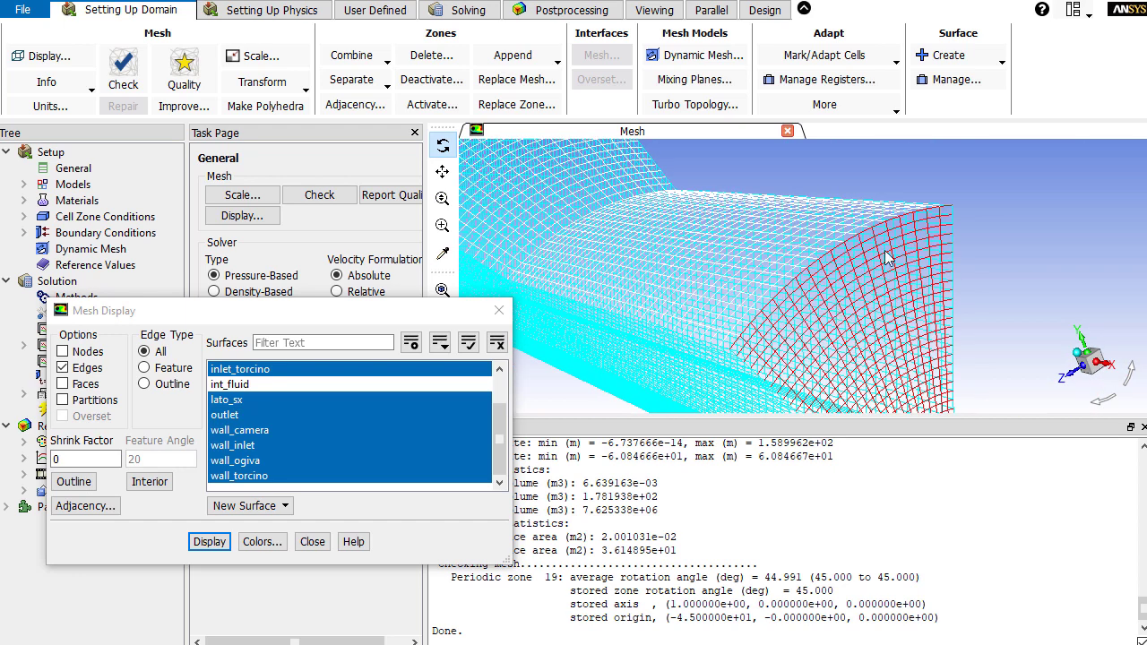
Look over the full sector mesh from outlet to inlet and report its mesh quality.
scroll(838, 313, down, 5)
drag(753, 305, 943, 276)
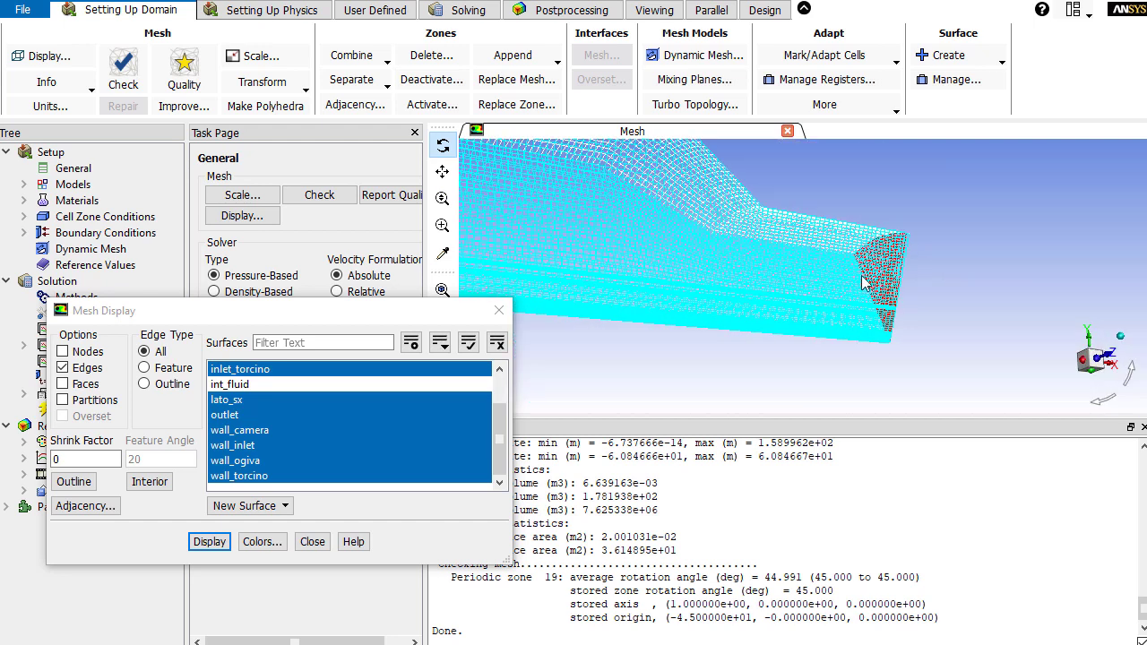
drag(862, 275, 695, 294)
middle_drag(782, 295, 706, 202)
drag(705, 213, 799, 291)
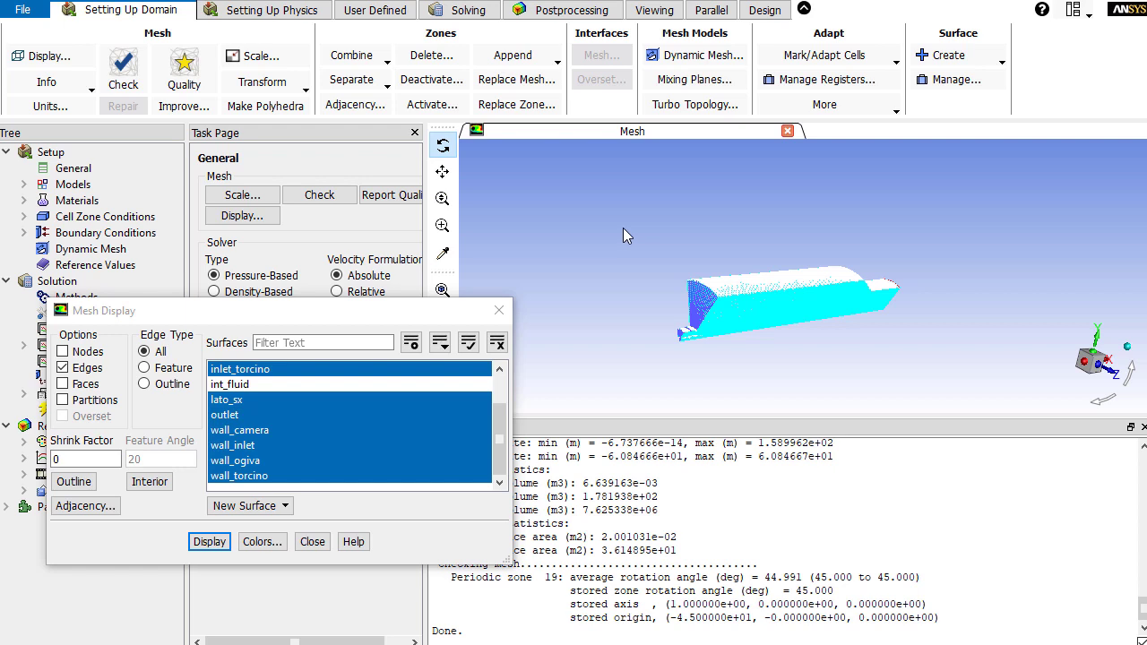
middle_drag(623, 227, 893, 357)
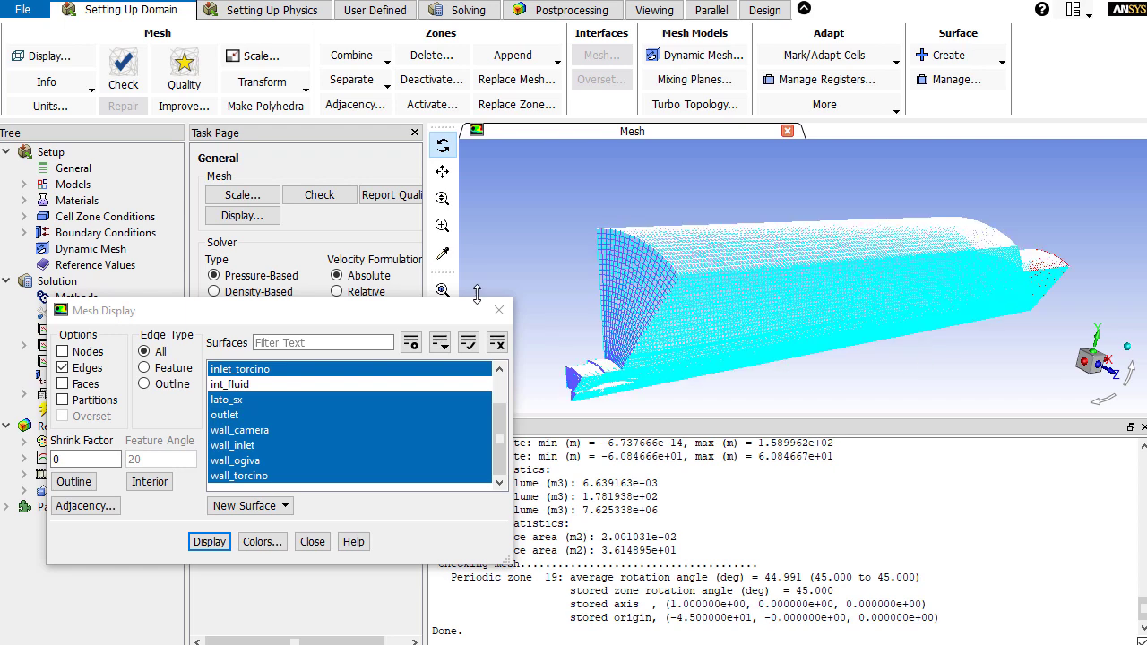
click(387, 195)
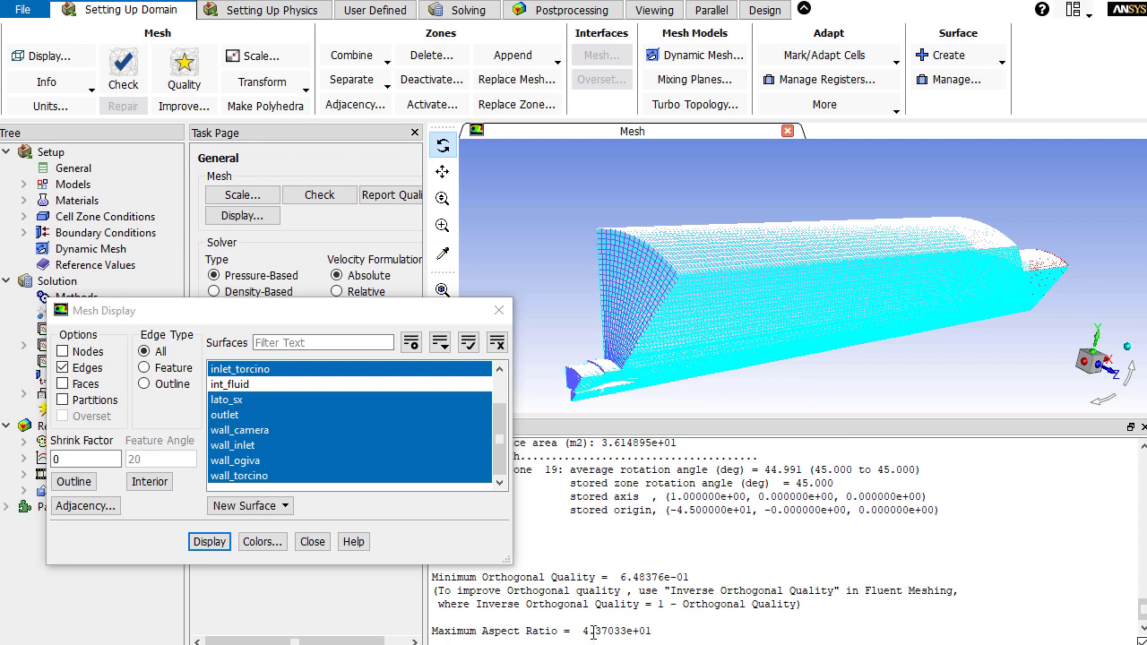
Examine the mesh around the inlet end of the sector at close range.
scroll(711, 248, up, 3)
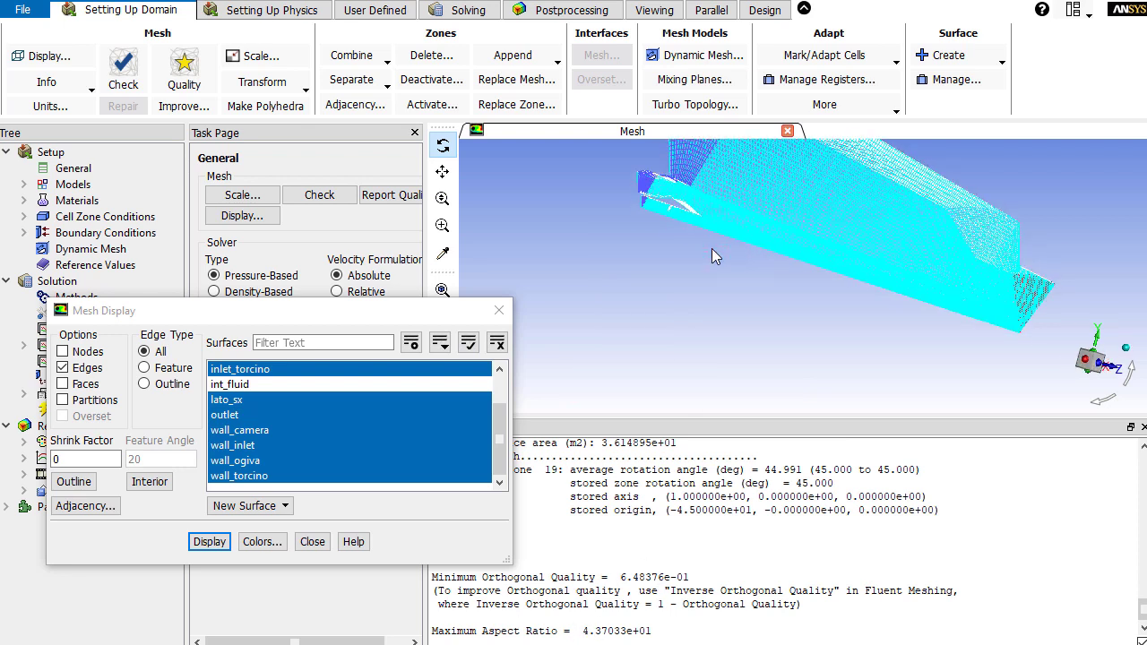
middle_drag(616, 198, 868, 361)
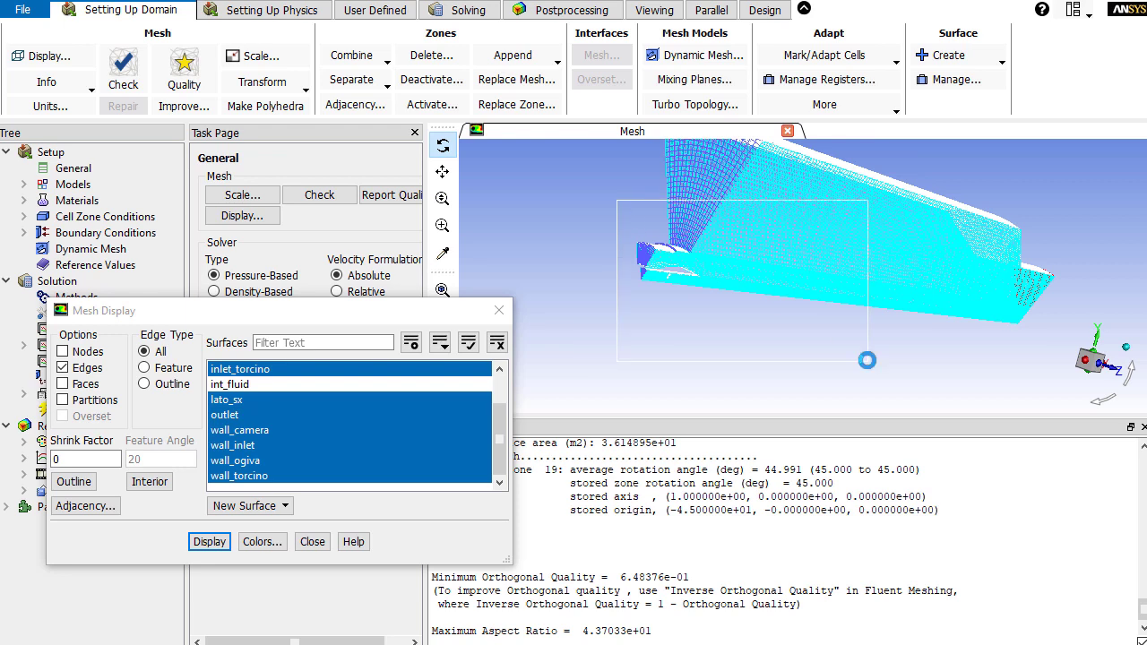
drag(796, 289, 785, 269)
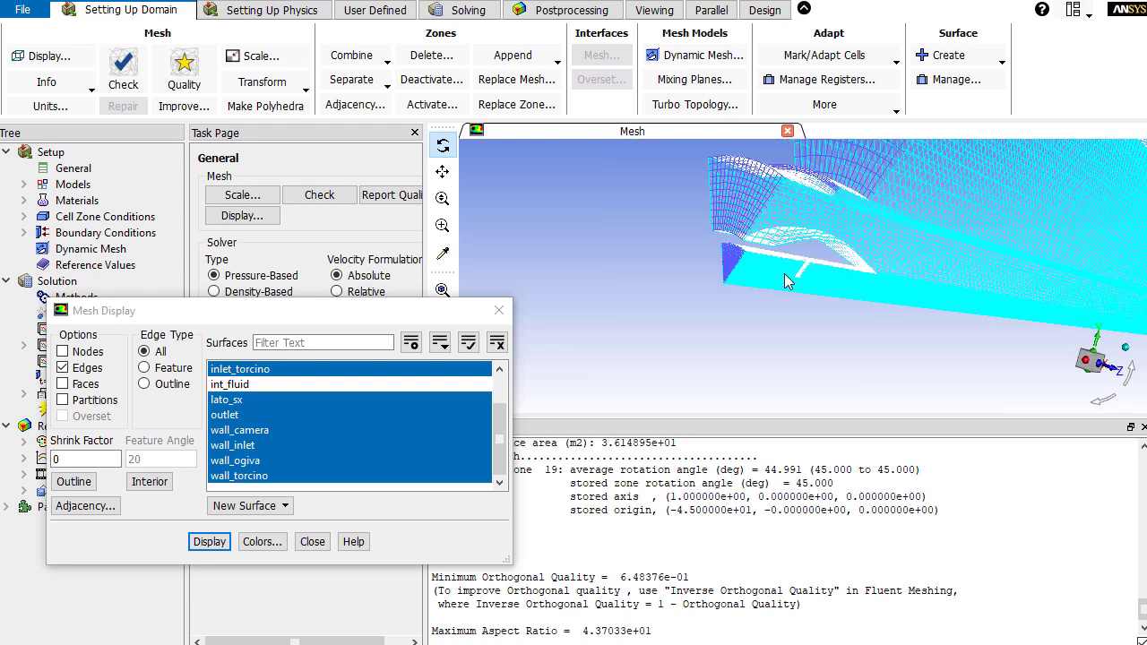
scroll(784, 274, up, 3)
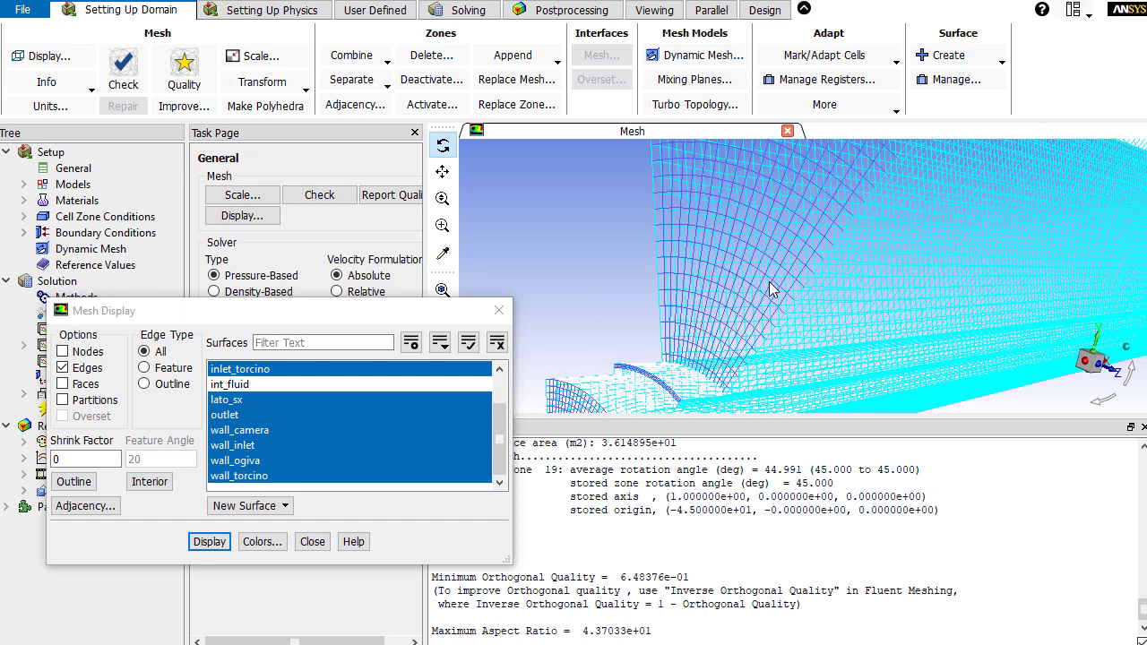